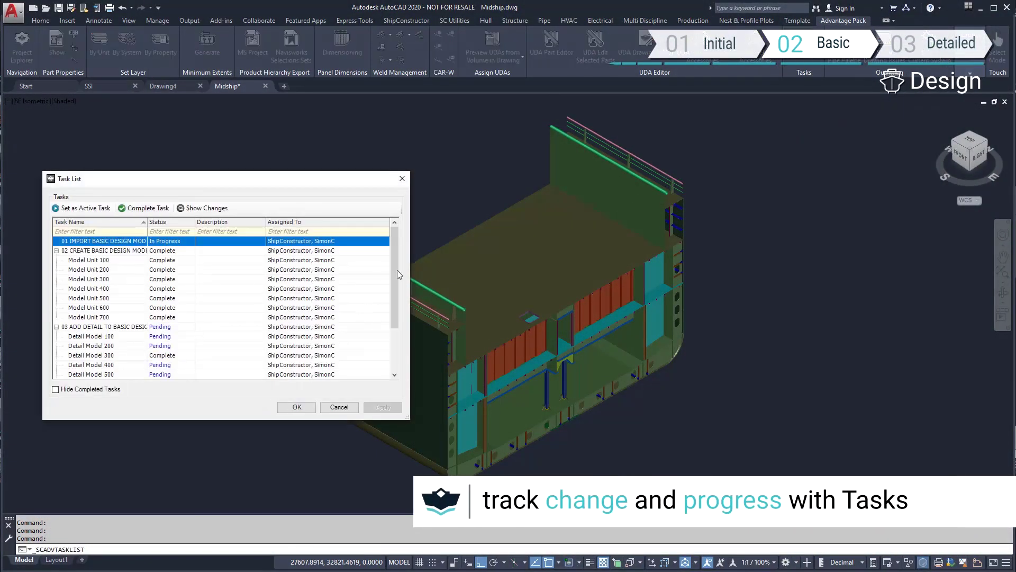
Step: Set the Create midships section task as the active task and accept the task list
{"action": "scroll", "coordinate": [225, 372], "scroll_direction": "down", "scroll_amount": 5}
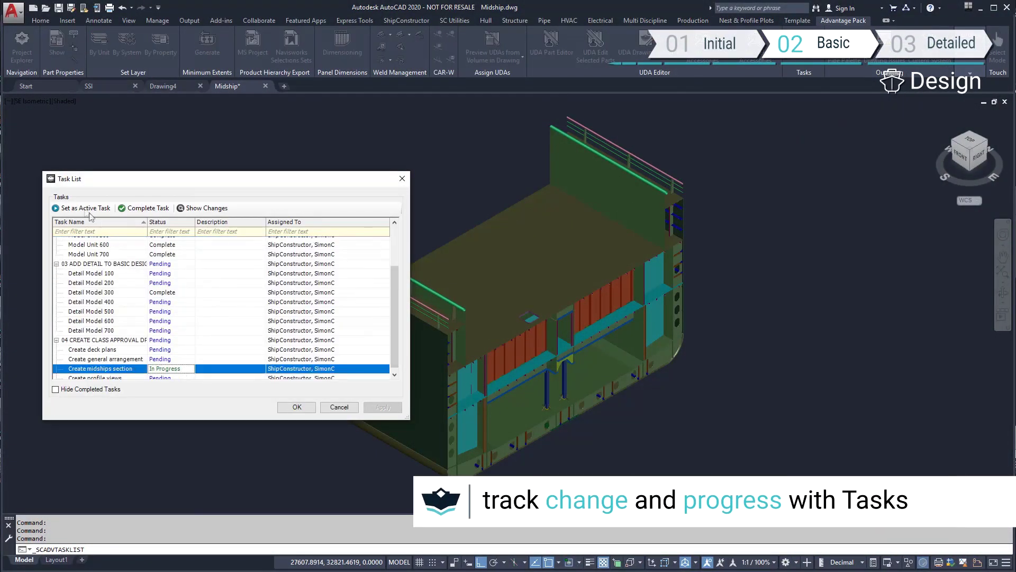
{"action": "left_click", "coordinate": [295, 407]}
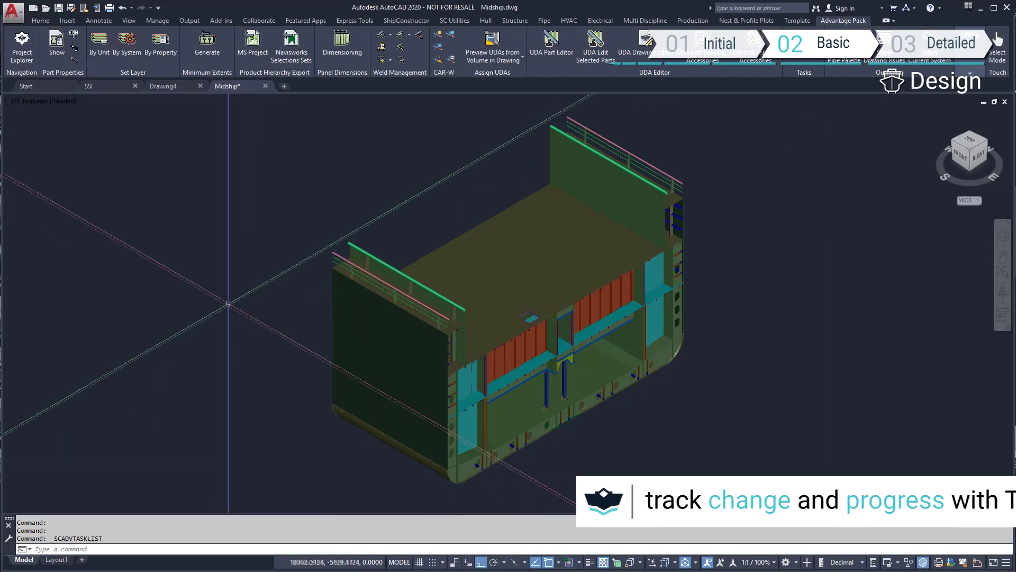
Step: Start creating 2D views from locations and expand the FRAMES group to choose the frames
{"action": "left_click", "coordinate": [680, 22]}
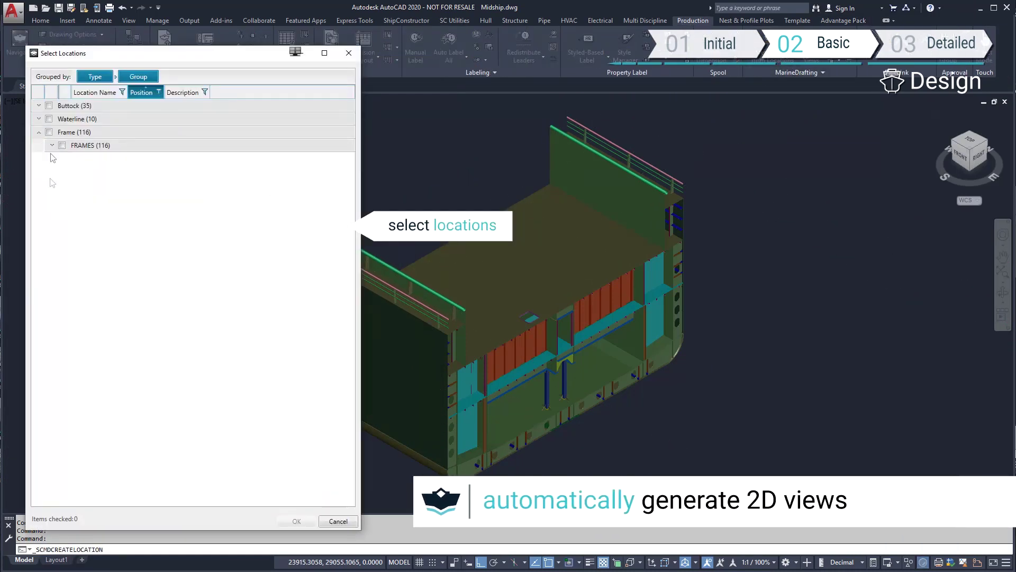
{"action": "left_click", "coordinate": [52, 145]}
{"action": "scroll", "coordinate": [60, 340], "scroll_direction": "down", "scroll_amount": 10}
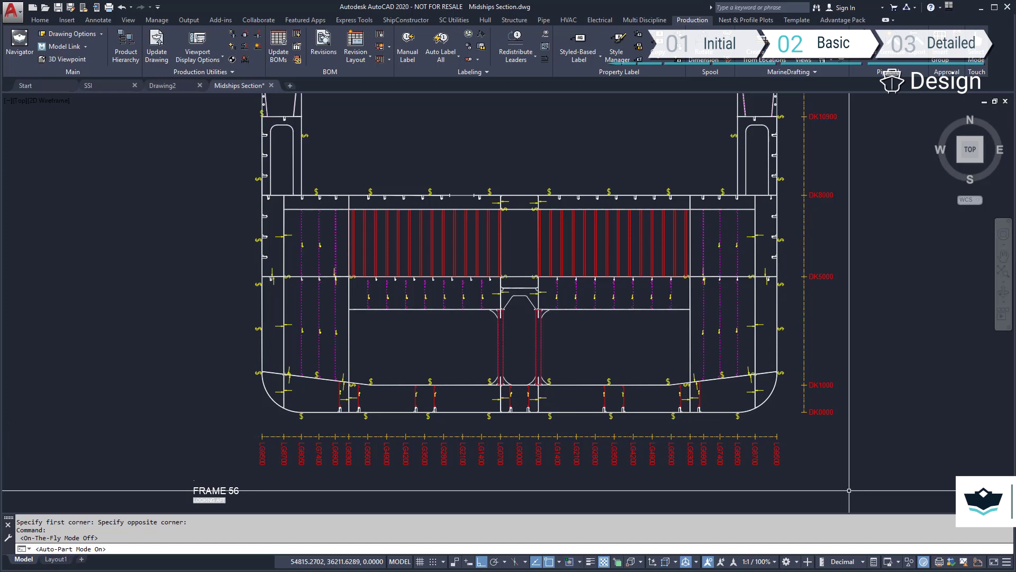
Step: Examine the stiffener moldlines, profiles and endcut symbols in the Frame 56 view and the structure in the Frame 51 view
{"action": "scroll", "coordinate": [805, 363], "scroll_direction": "up", "scroll_amount": 4}
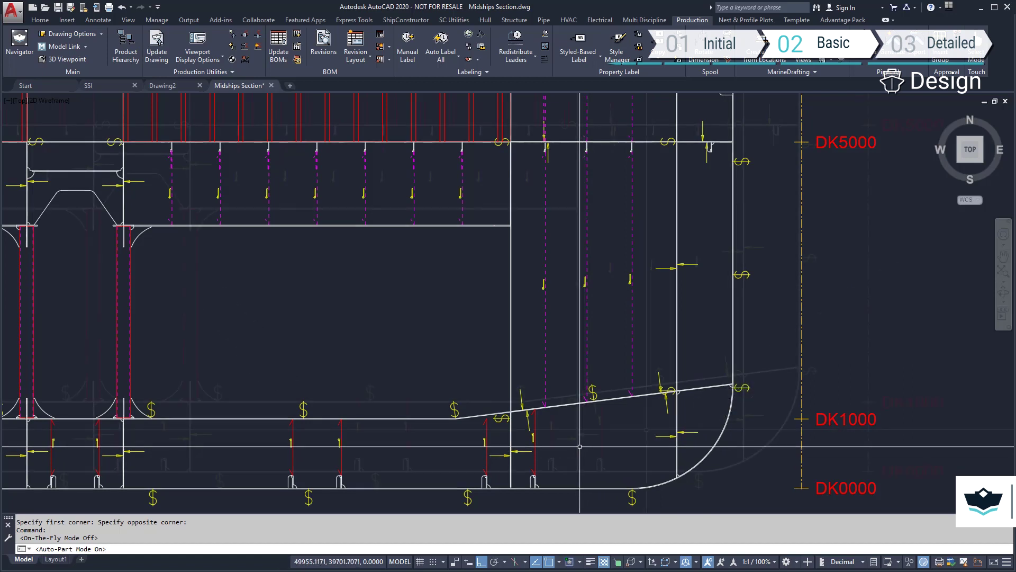
{"action": "middle_click_drag", "start_coordinate": [580, 446], "coordinate": [646, 429]}
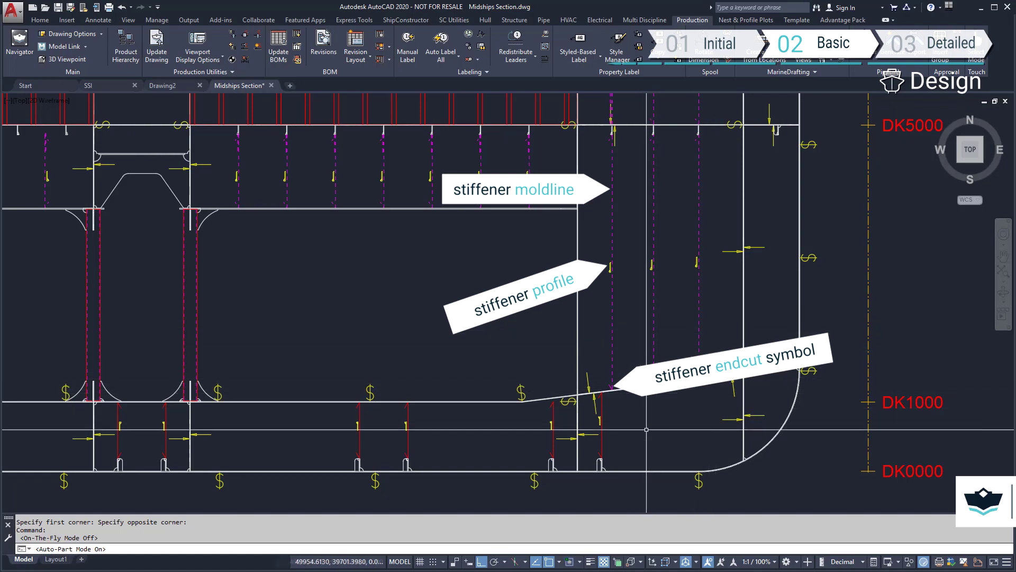
{"action": "scroll", "coordinate": [647, 429], "scroll_direction": "down", "scroll_amount": 8}
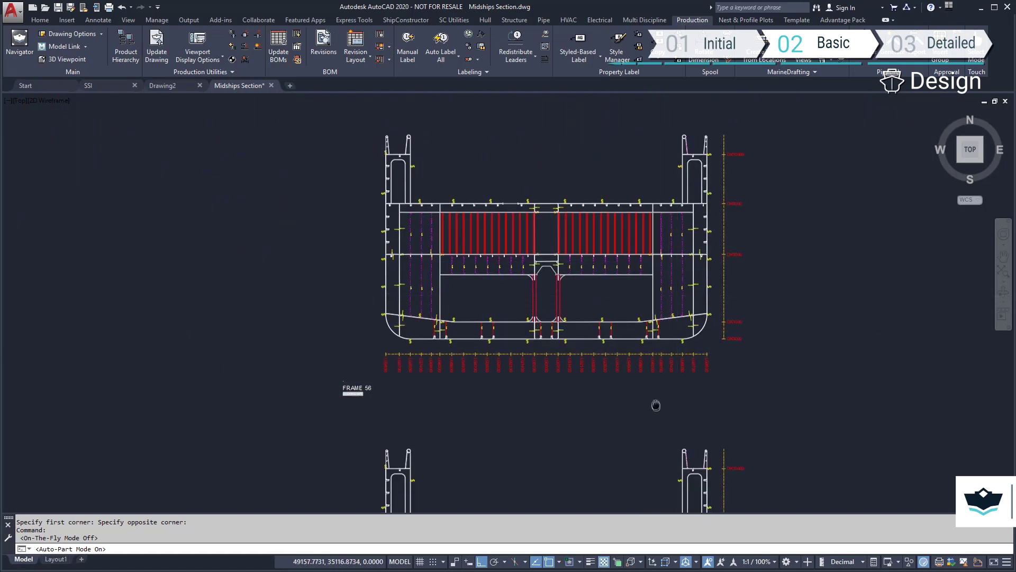
{"action": "middle_click_drag", "start_coordinate": [656, 405], "coordinate": [664, 159]}
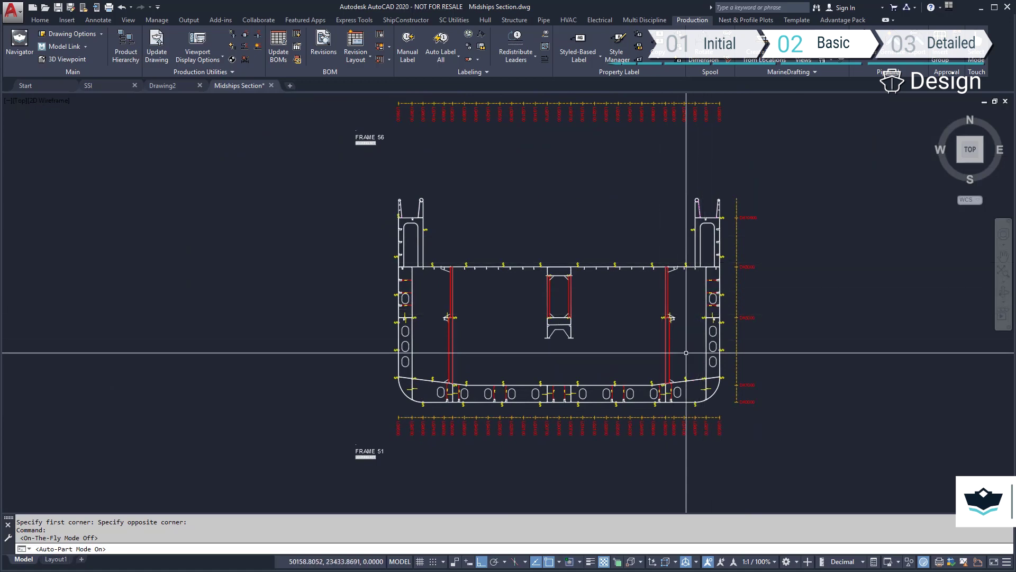
{"action": "scroll", "coordinate": [686, 353], "scroll_direction": "up", "scroll_amount": 4}
{"action": "middle_click_drag", "start_coordinate": [681, 423], "coordinate": [655, 355]}
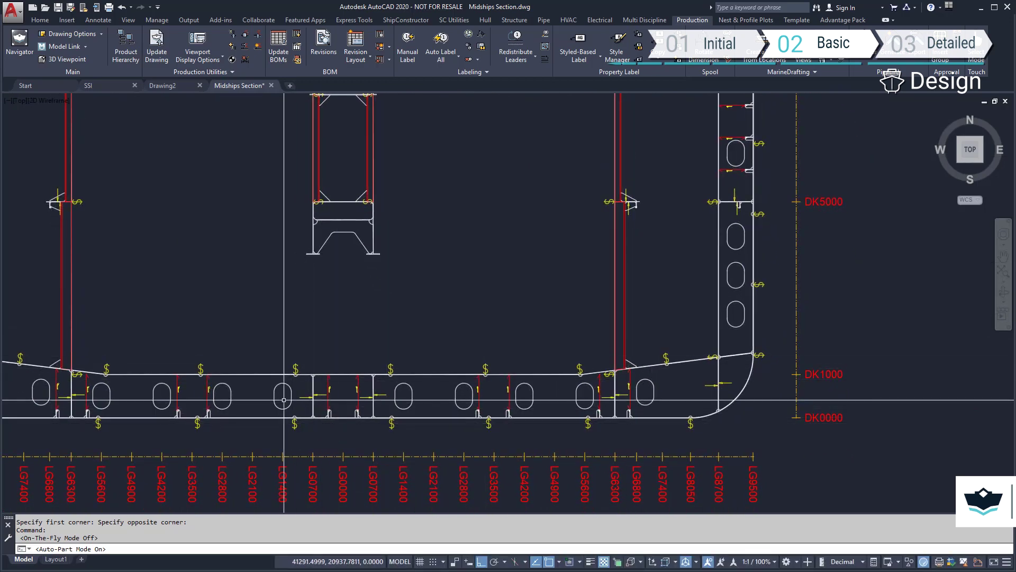
Step: Shorten the full-breadth section volume in the plan view by stretching its end to the ship's centreline
{"action": "scroll", "coordinate": [284, 400], "scroll_direction": "down", "scroll_amount": 3}
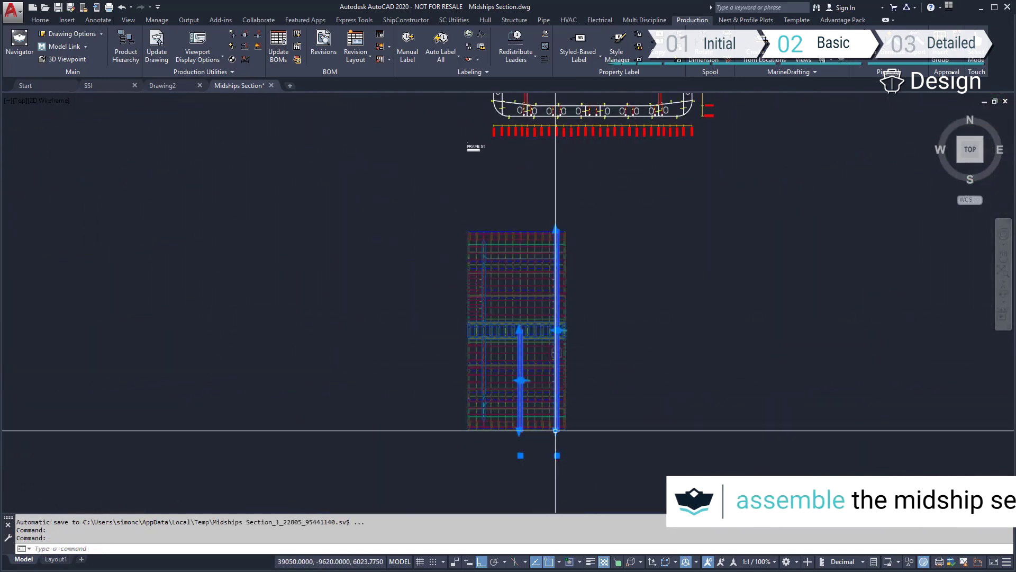
{"action": "left_click", "coordinate": [555, 430]}
{"action": "scroll", "coordinate": [558, 329], "scroll_direction": "up", "scroll_amount": 7}
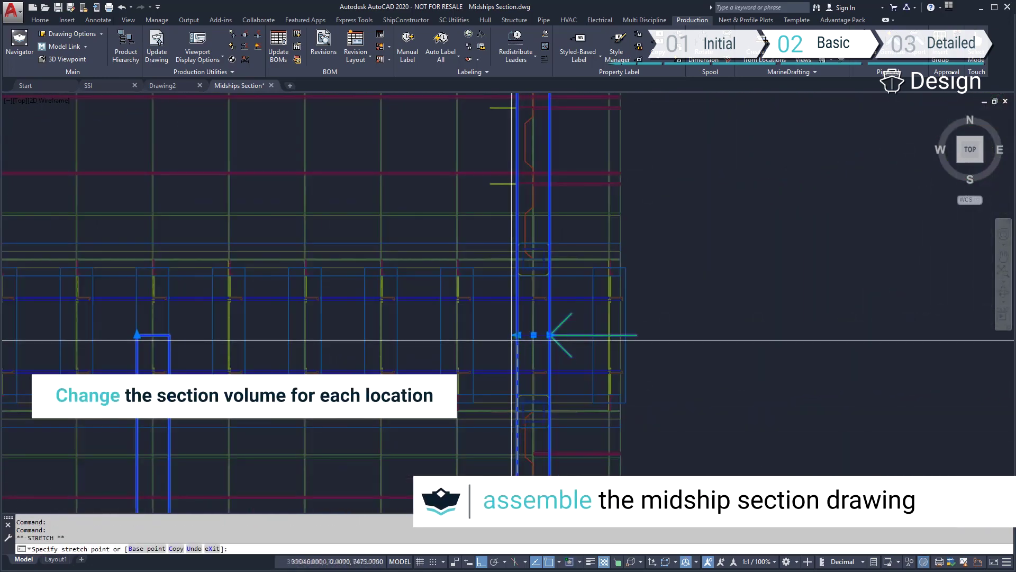
{"action": "left_click", "coordinate": [542, 335]}
{"action": "scroll", "coordinate": [533, 436], "scroll_direction": "down", "scroll_amount": 5}
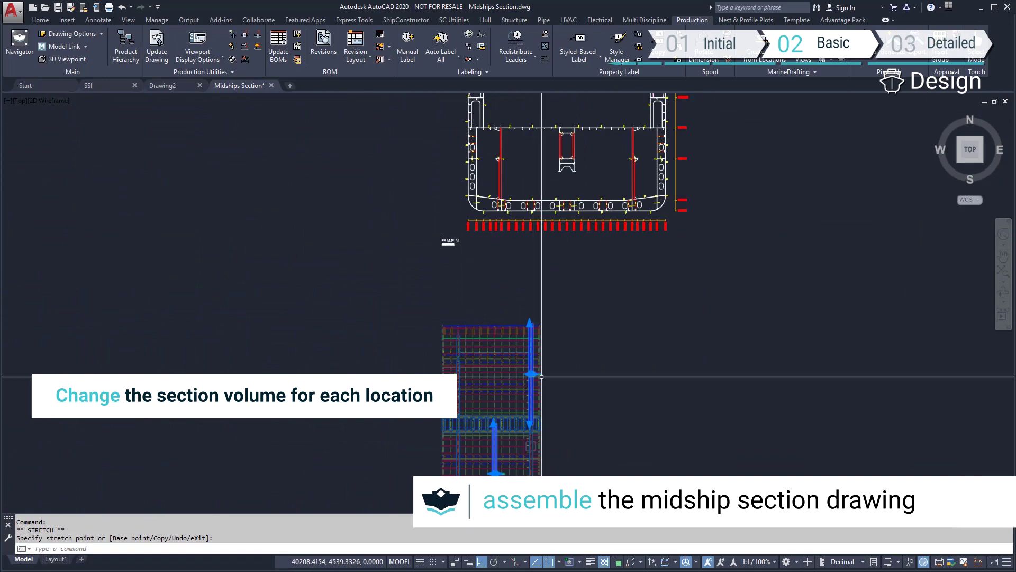
{"action": "key", "text": "Escape"}
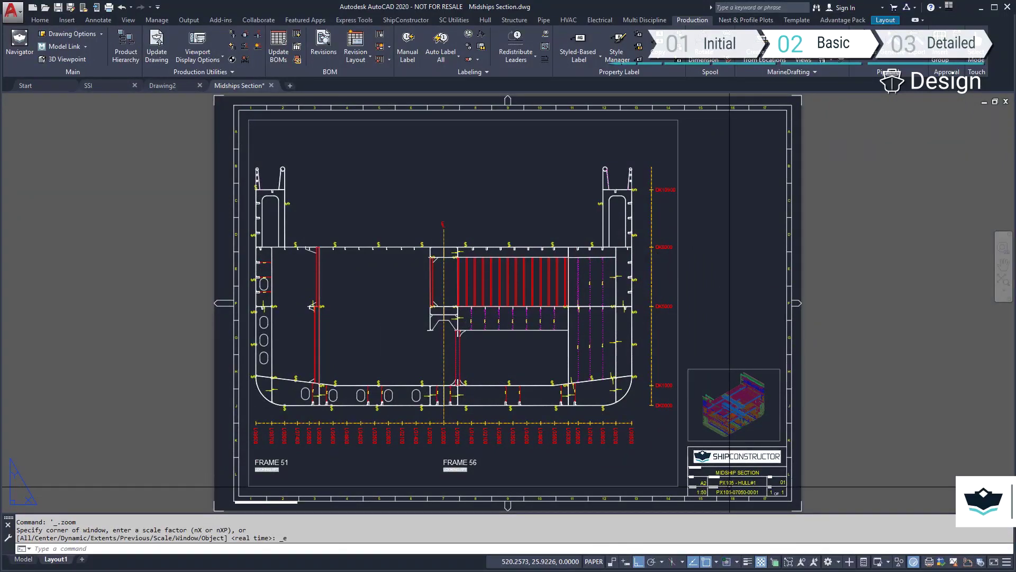
Step: Place STOCK leader labels on the pillar, girder flange and pillar-head bracket, and append TYP to the HP 140x08 label
{"action": "scroll", "coordinate": [730, 487], "scroll_direction": "up", "scroll_amount": 4}
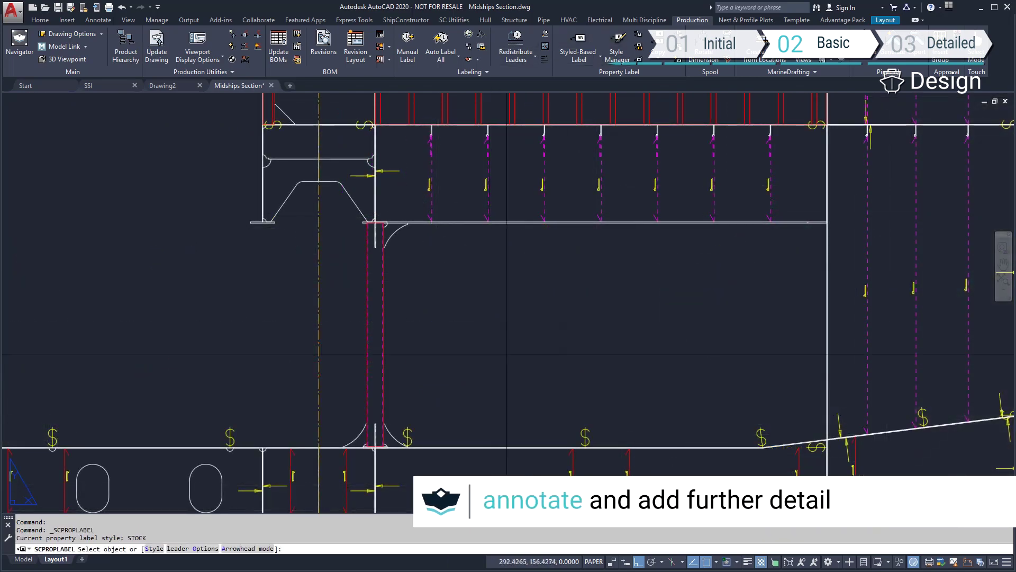
{"action": "left_click", "coordinate": [382, 335]}
{"action": "left_click", "coordinate": [431, 334]}
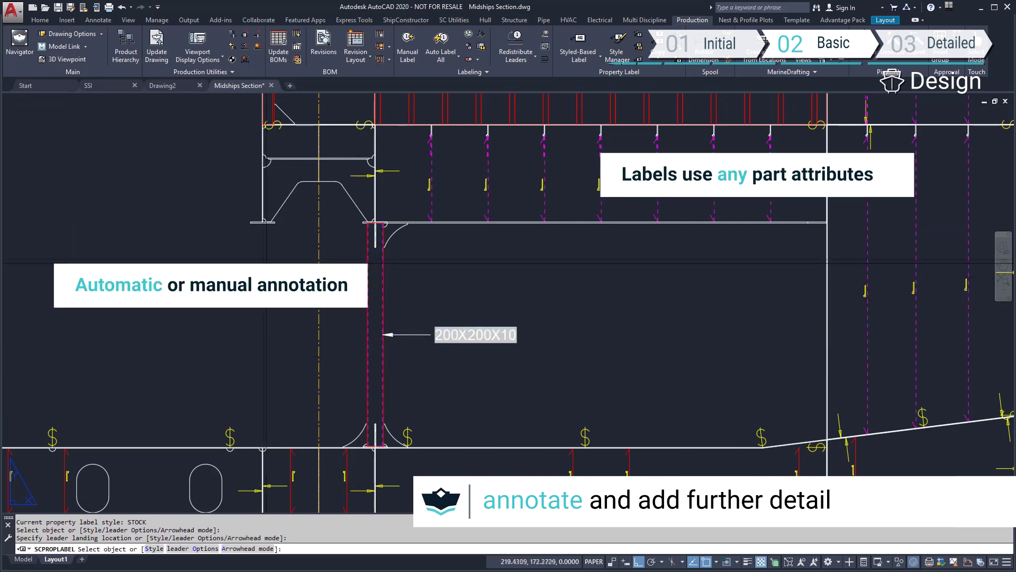
{"action": "left_click", "coordinate": [251, 223]}
{"action": "left_click", "coordinate": [217, 258]}
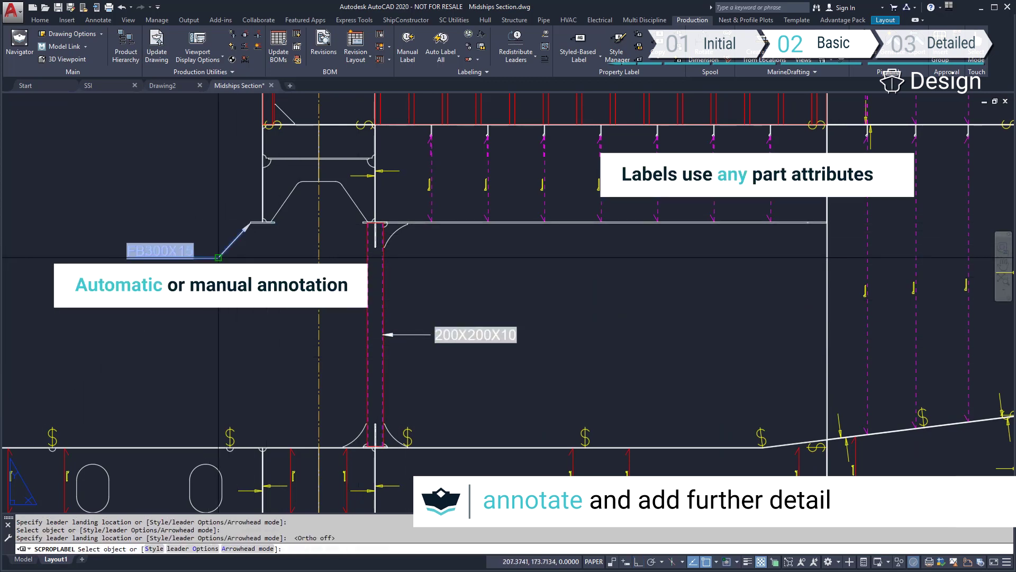
{"action": "left_click", "coordinate": [396, 237]}
{"action": "left_click", "coordinate": [434, 255]}
{"action": "key", "text": "Return"}
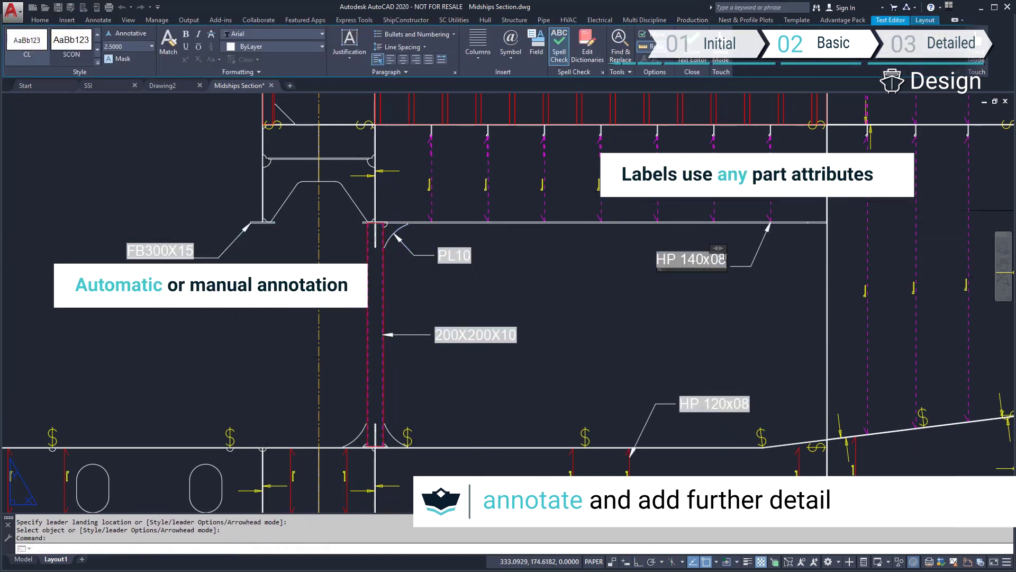
{"action": "left_click", "coordinate": [683, 314]}
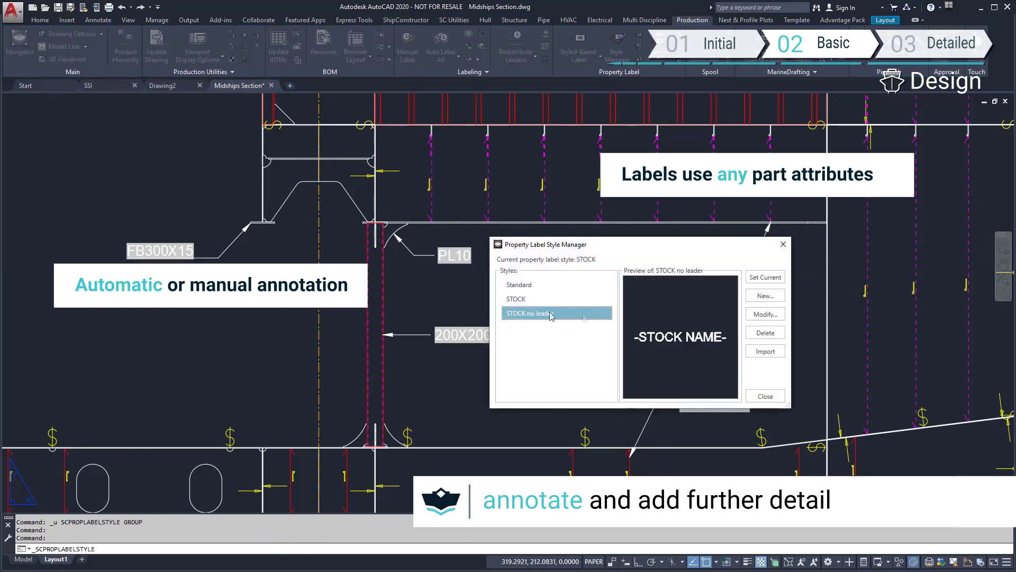
Step: Label the inner bottom plating using the STOCK no leader style and move the label down into the double bottom
{"action": "key", "text": "Escape"}
{"action": "left_click", "coordinate": [578, 42]}
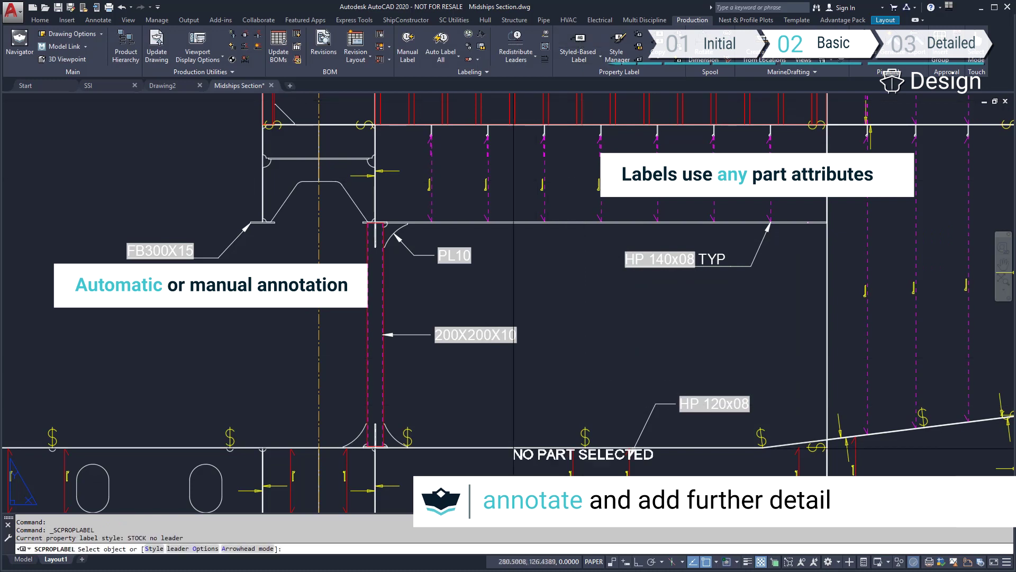
{"action": "left_click", "coordinate": [462, 452]}
{"action": "key", "text": "Return"}
{"action": "left_click", "coordinate": [479, 467]}
{"action": "left_click", "coordinate": [426, 441]}
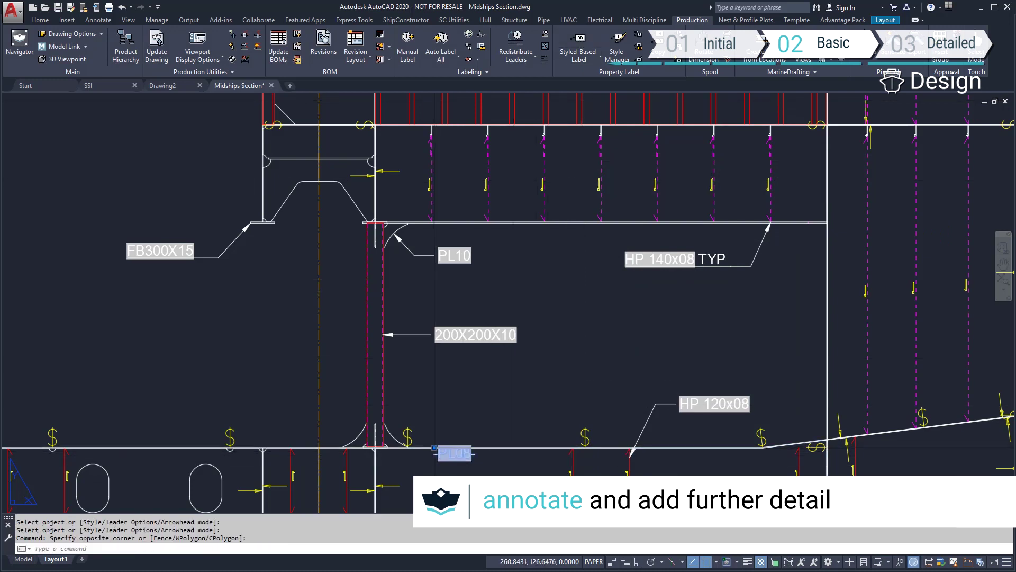
{"action": "left_click", "coordinate": [433, 447]}
{"action": "left_click", "coordinate": [452, 482]}
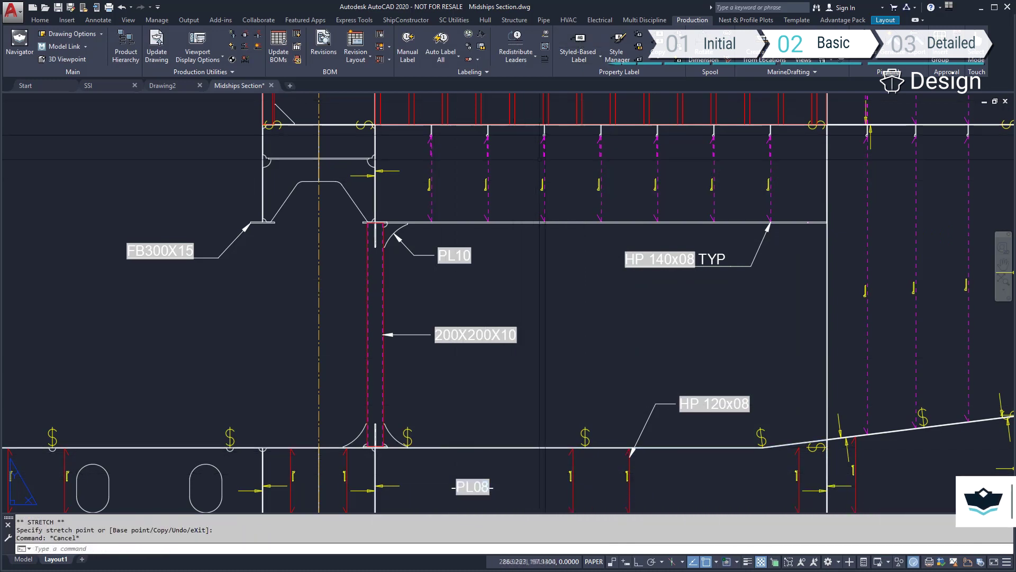
{"action": "left_click", "coordinate": [578, 45]}
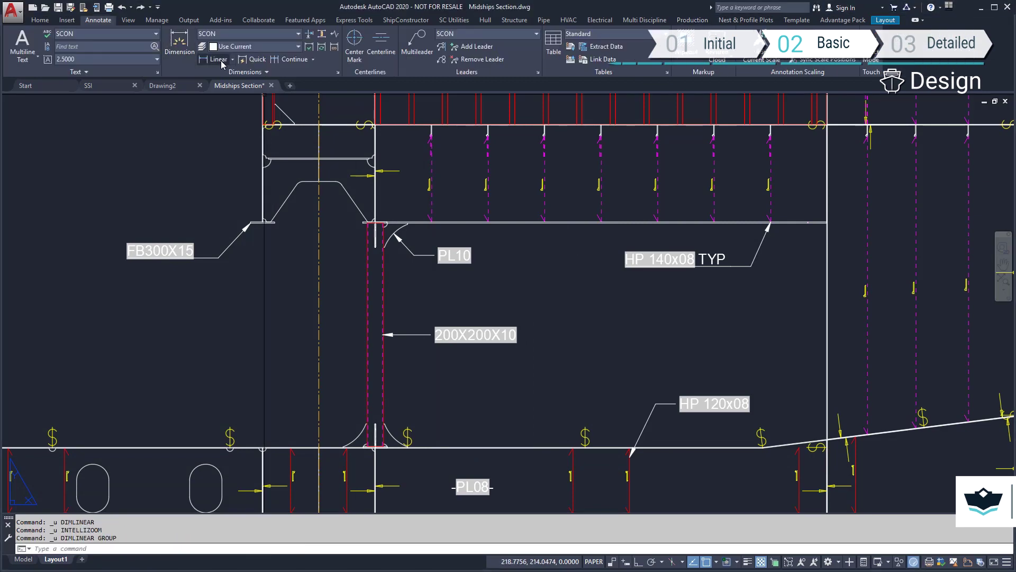
Step: Add a vertical linear dimension for the depth of the centre girder, placed beside it
{"action": "left_click", "coordinate": [221, 63]}
{"action": "scroll", "coordinate": [260, 125], "scroll_direction": "up", "scroll_amount": 3}
{"action": "left_click", "coordinate": [270, 122]}
{"action": "scroll", "coordinate": [270, 122], "scroll_direction": "down", "scroll_amount": 2}
{"action": "scroll", "coordinate": [273, 277], "scroll_direction": "up", "scroll_amount": 3}
{"action": "left_click", "coordinate": [256, 277]}
{"action": "scroll", "coordinate": [255, 278], "scroll_direction": "down", "scroll_amount": 3}
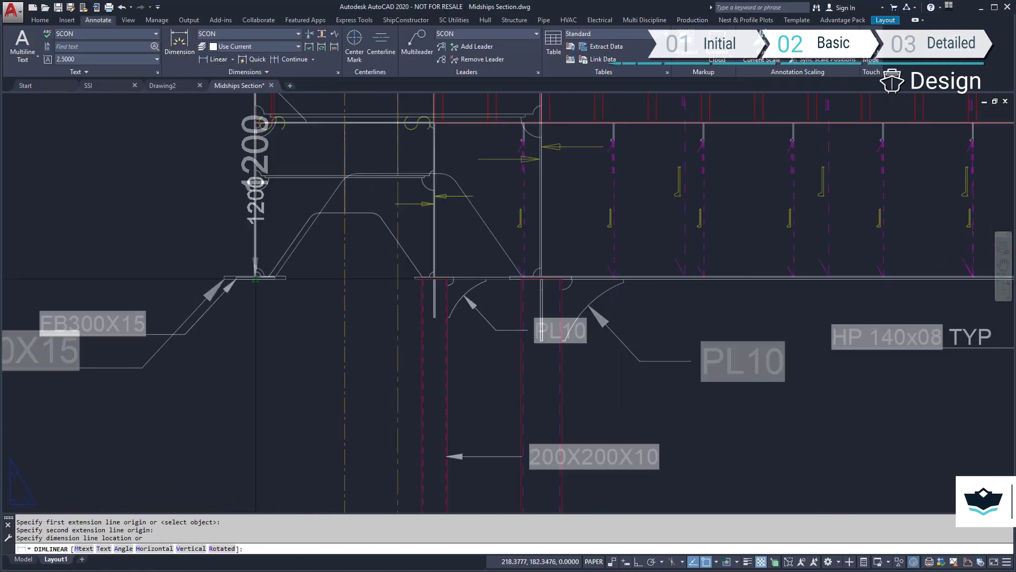
{"action": "left_click", "coordinate": [178, 276]}
Step: Dimension the height and width of one oval opening in the double-bottom floor with linear dimensions
{"action": "scroll", "coordinate": [366, 276], "scroll_direction": "down", "scroll_amount": 2}
{"action": "middle_click_drag", "start_coordinate": [175, 300], "coordinate": [265, 302]}
{"action": "right_click", "coordinate": [304, 431]}
{"action": "left_click", "coordinate": [313, 438]}
{"action": "left_click", "coordinate": [308, 438]}
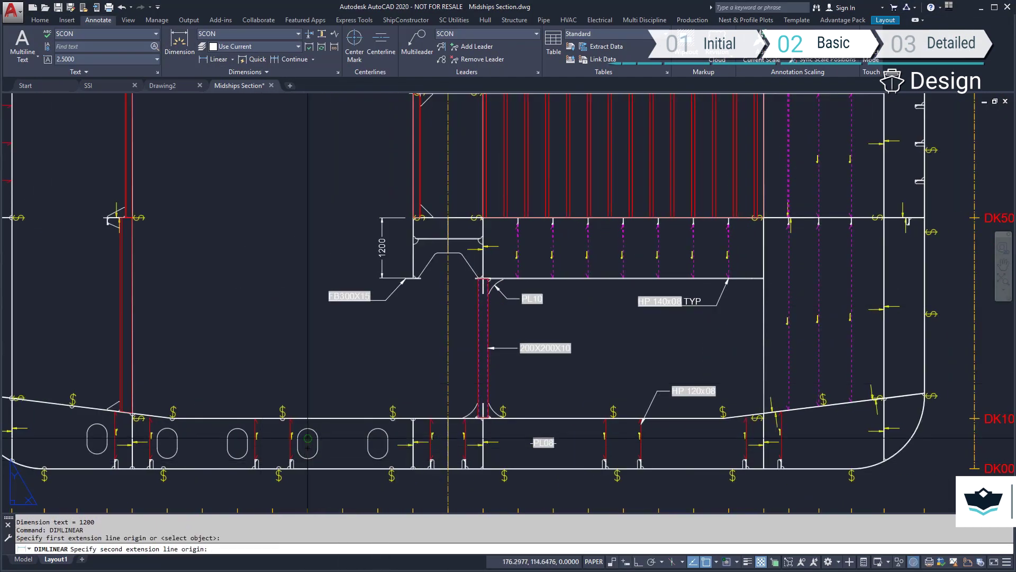
{"action": "left_click", "coordinate": [307, 428]}
{"action": "left_click", "coordinate": [329, 436]}
{"action": "right_click", "coordinate": [315, 447]}
{"action": "left_click", "coordinate": [318, 454]}
{"action": "left_click", "coordinate": [307, 439]}
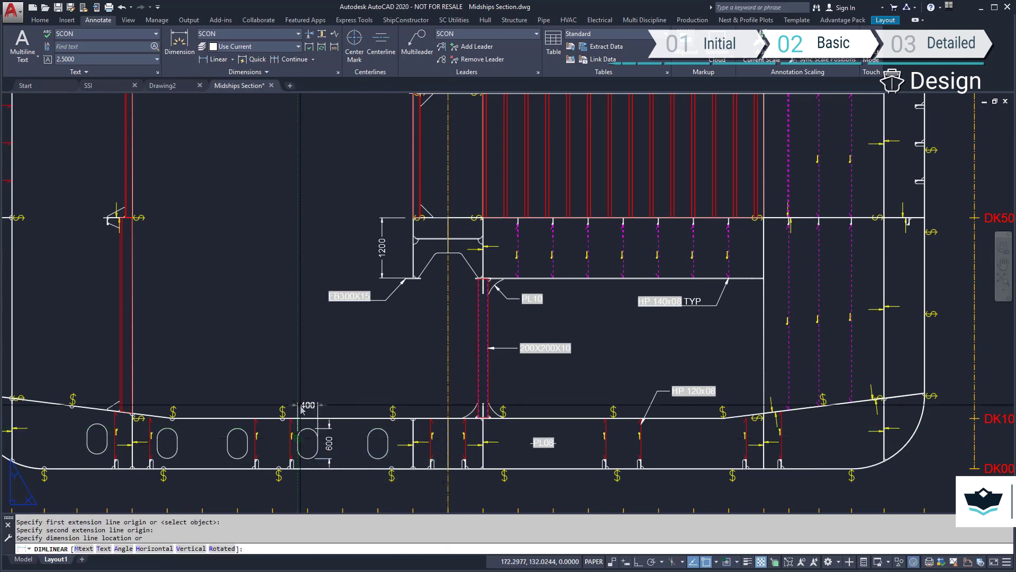
{"action": "left_click", "coordinate": [300, 405]}
Step: Add vertical linear dimensions for the spacing between the oval openings in the side structure of Frame 51
{"action": "middle_click_drag", "start_coordinate": [525, 344], "coordinate": [660, 354]}
{"action": "left_click", "coordinate": [214, 59]}
{"action": "left_click", "coordinate": [118, 358]}
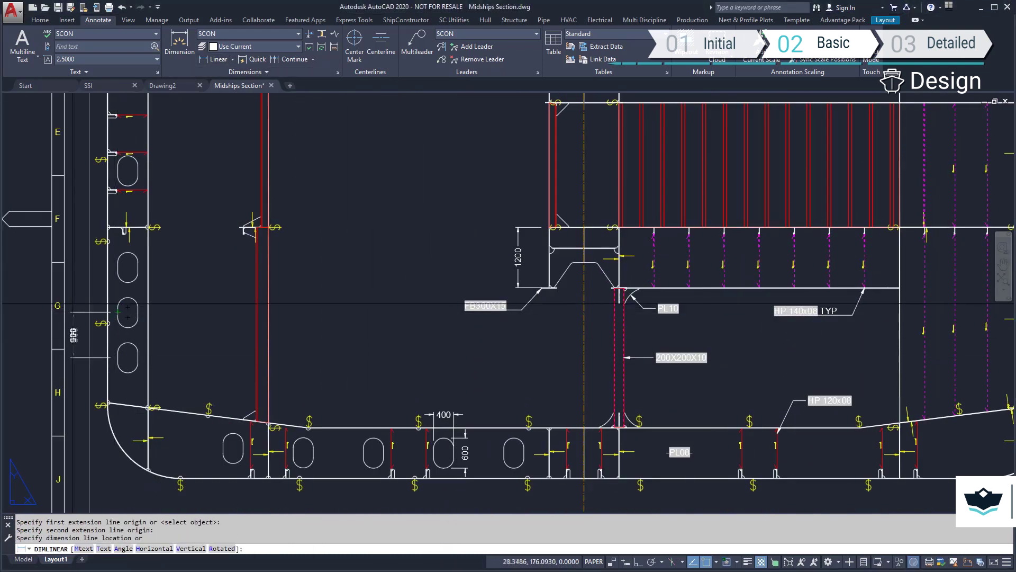
{"action": "left_click", "coordinate": [78, 338]}
{"action": "key", "text": "Escape"}
Step: Place a STOCK property label with a leader on the bracket under the deck at the head of the pillar
{"action": "middle_click_drag", "start_coordinate": [372, 194], "coordinate": [556, 406]}
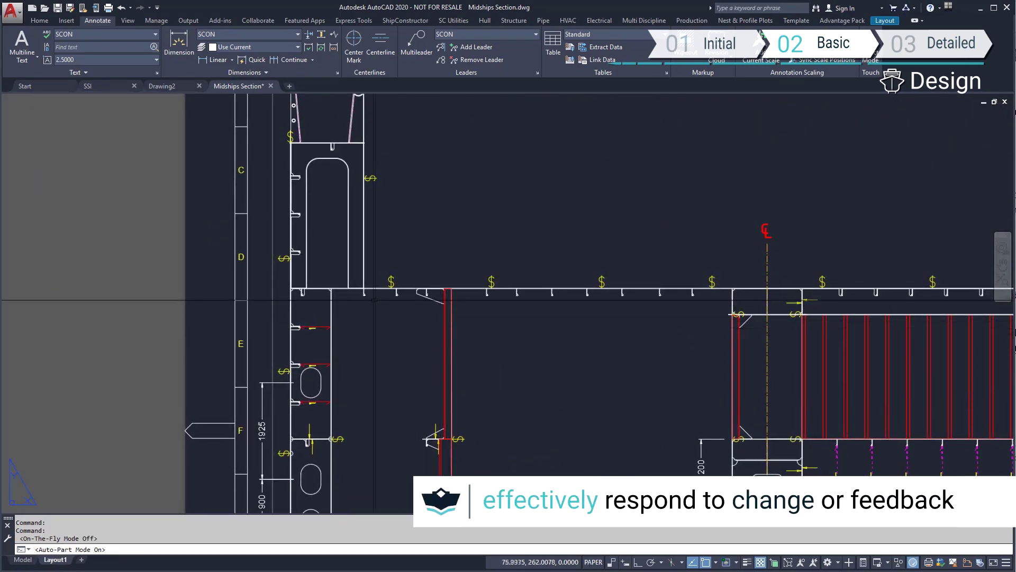
{"action": "scroll", "coordinate": [374, 300], "scroll_direction": "up", "scroll_amount": 4}
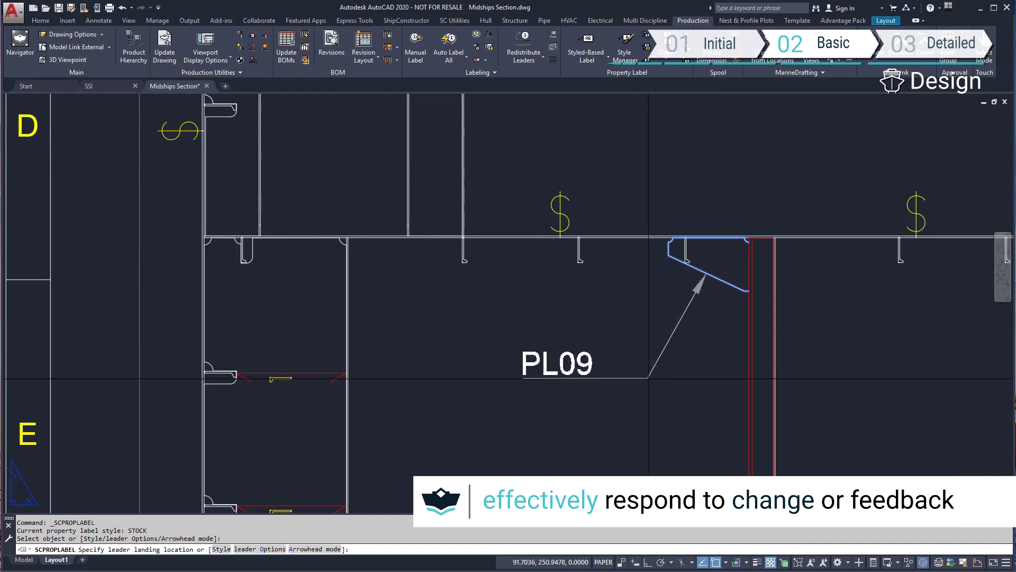
{"action": "left_click", "coordinate": [658, 380]}
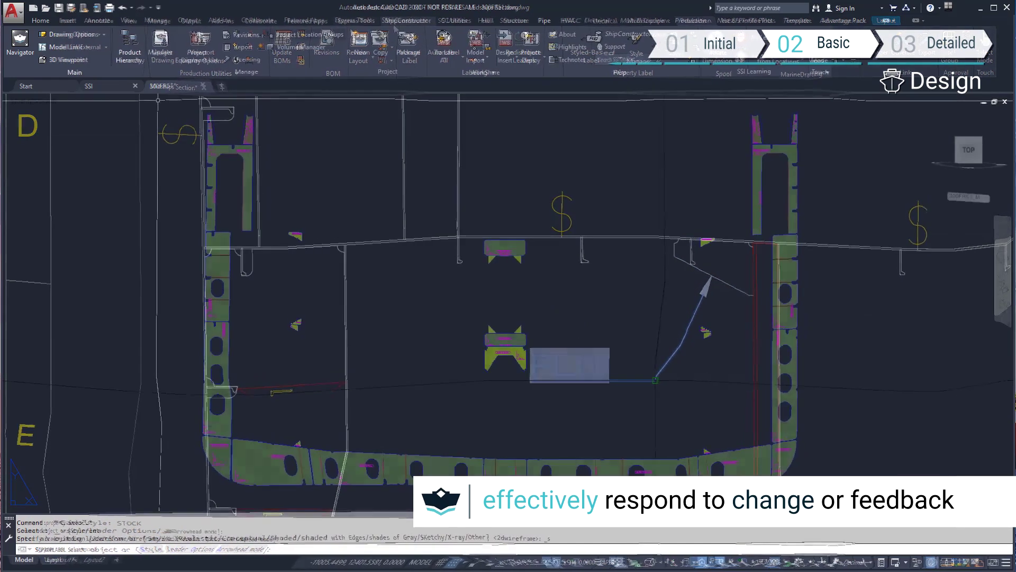
Step: In the 300FR51 structure drawing, shorten the bracket under the deck by stretching its outer edge inward to the nearby stiffener
{"action": "left_click", "coordinate": [208, 41]}
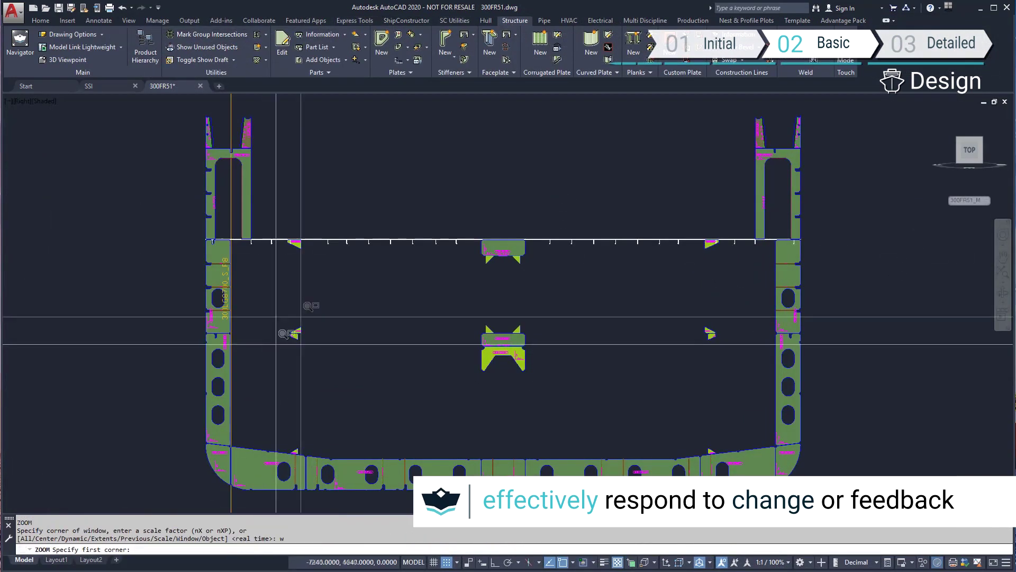
{"action": "left_click", "coordinate": [306, 298]}
{"action": "left_click", "coordinate": [201, 236]}
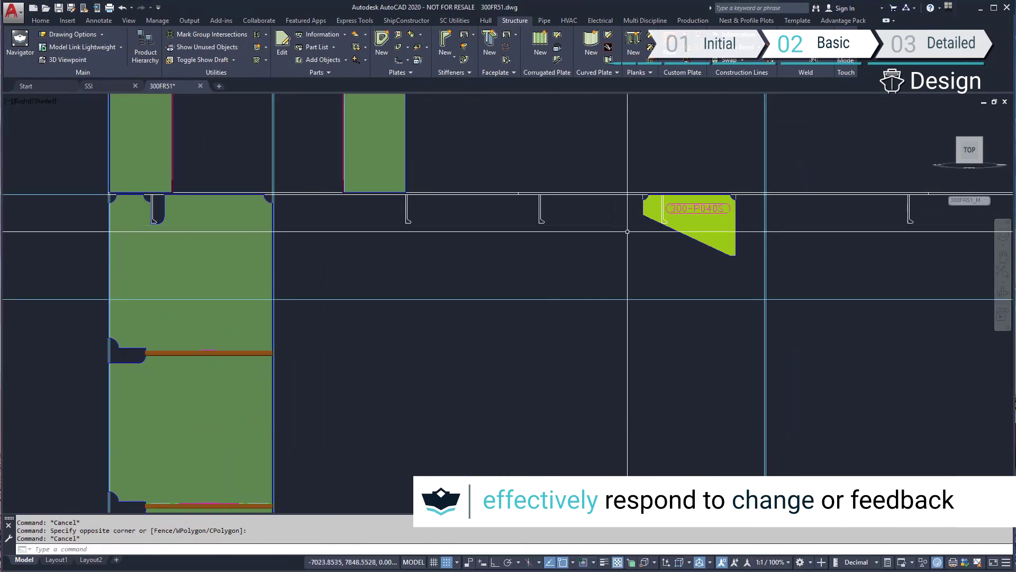
{"action": "left_click", "coordinate": [636, 228]}
{"action": "left_click", "coordinate": [644, 224]}
{"action": "left_click", "coordinate": [643, 218]}
{"action": "left_click", "coordinate": [638, 209]}
{"action": "left_click", "coordinate": [642, 214]}
{"action": "key", "text": "F8"}
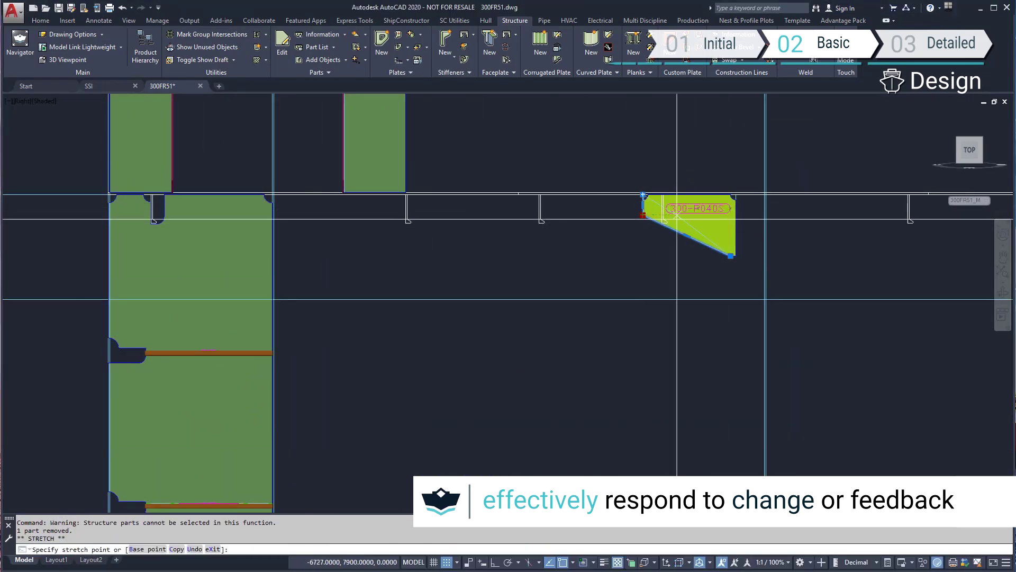
{"action": "type", "text": "10"}
{"action": "key", "text": "Return"}
Step: Change the shortened bracket's plate stock to PL10
{"action": "double_click", "coordinate": [699, 228]}
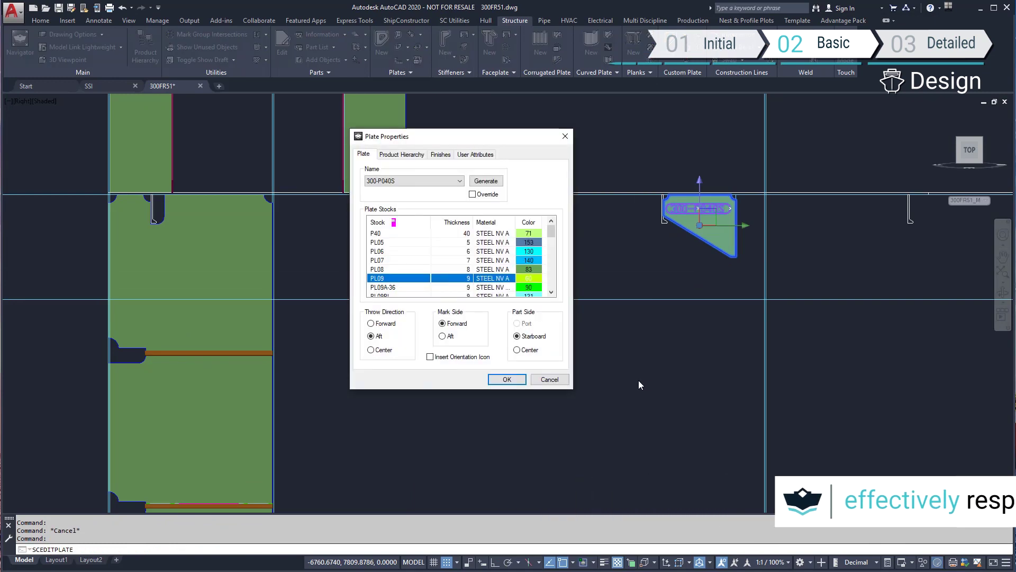
{"action": "left_click", "coordinate": [507, 379]}
Step: Draw the outline of a curved corner bracket between the side structure and the deck, and create a PL09 plate from it
{"action": "left_click", "coordinate": [608, 494]}
{"action": "type", "text": "1"}
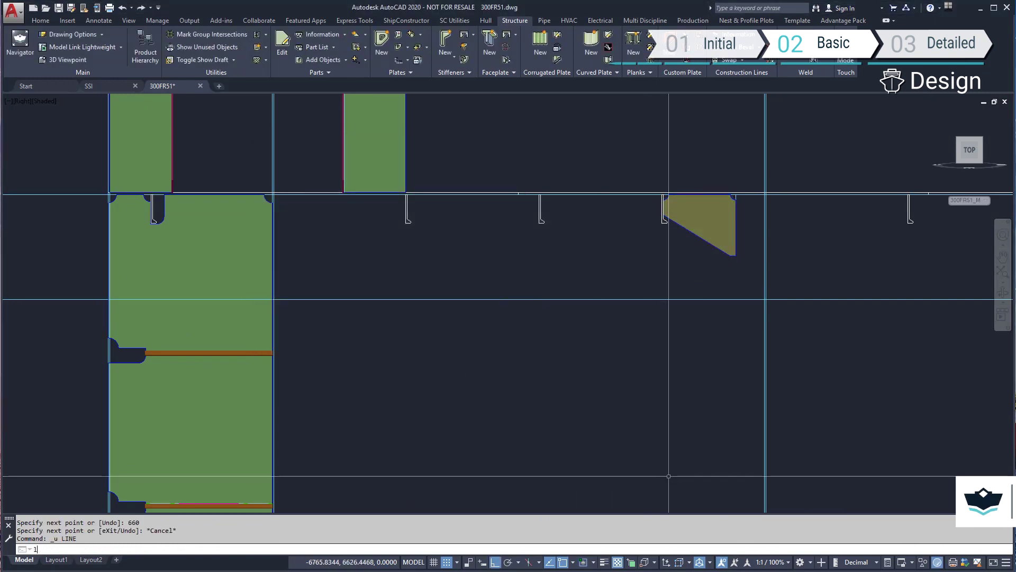
{"action": "left_click", "coordinate": [381, 45]}
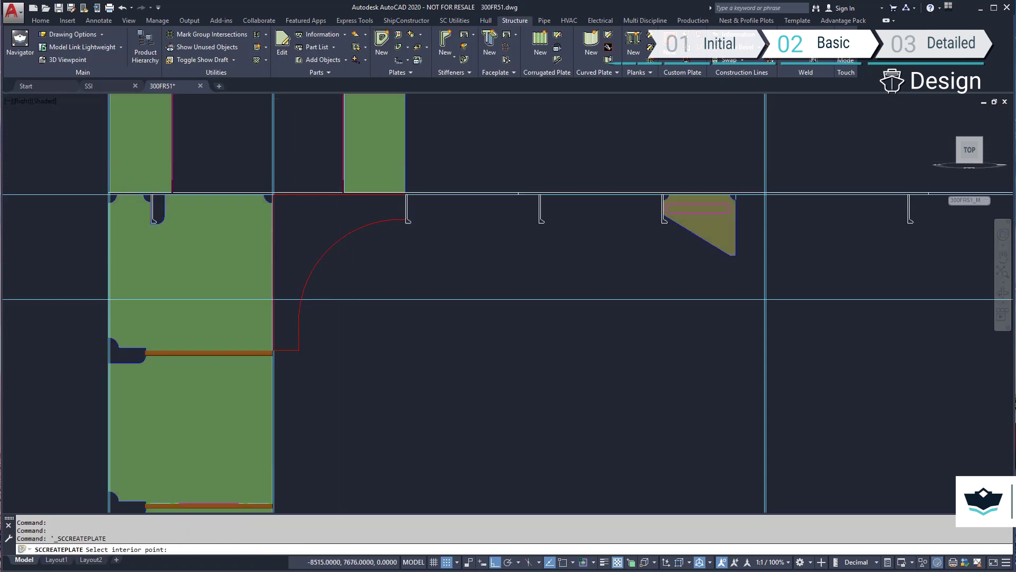
{"action": "left_click", "coordinate": [340, 233]}
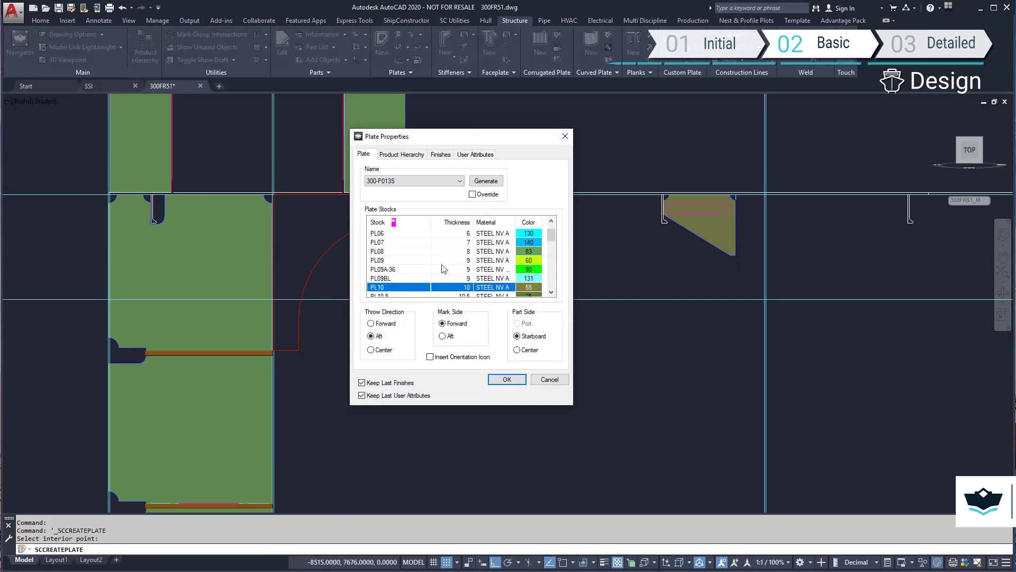
{"action": "left_click", "coordinate": [506, 380]}
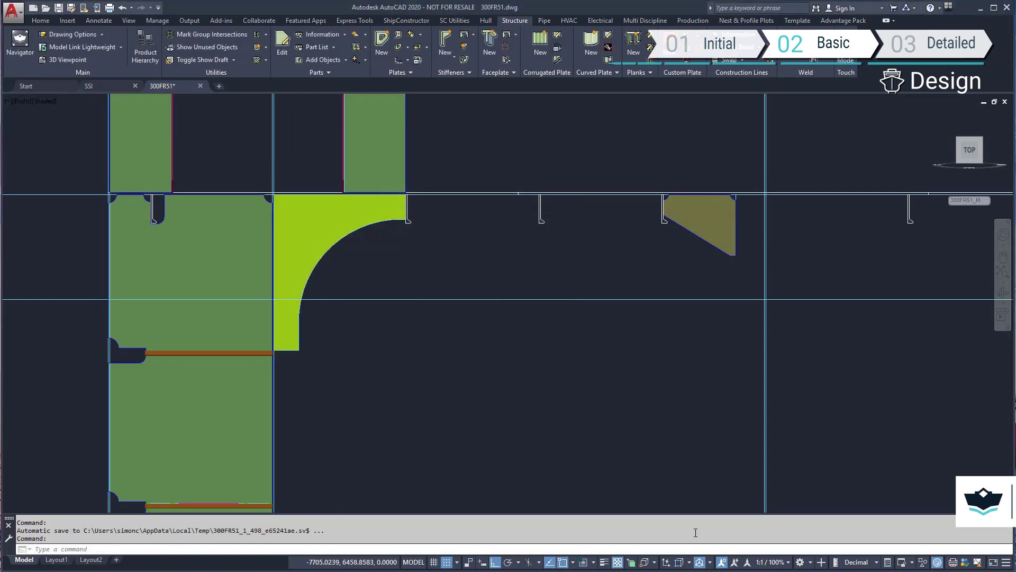
Step: Mirror the curved bracket plate about the ship's centerline from 0,0, keeping the original, and replicate the brackets to the other frames
{"action": "left_click", "coordinate": [217, 60]}
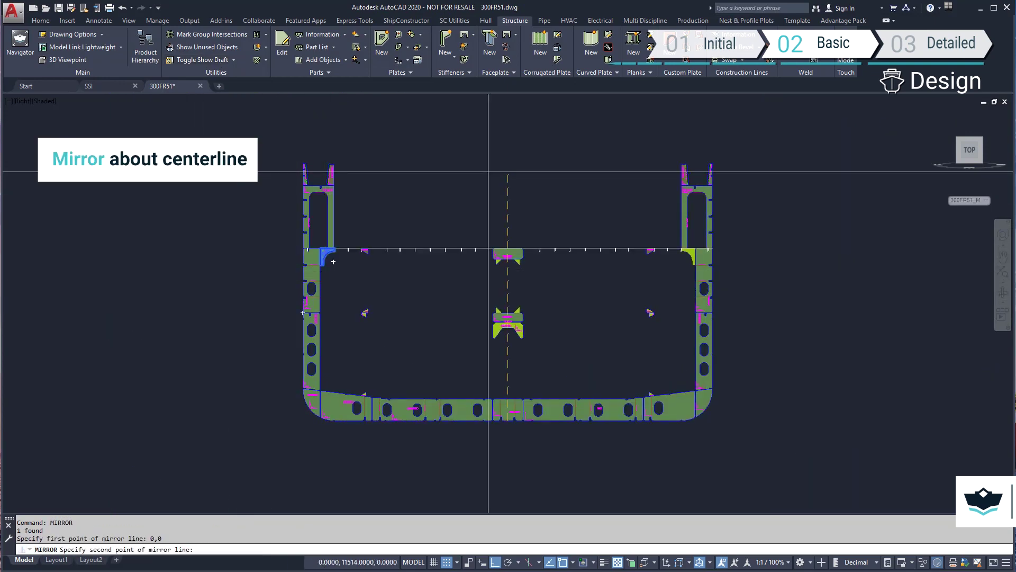
{"action": "key", "text": "Return"}
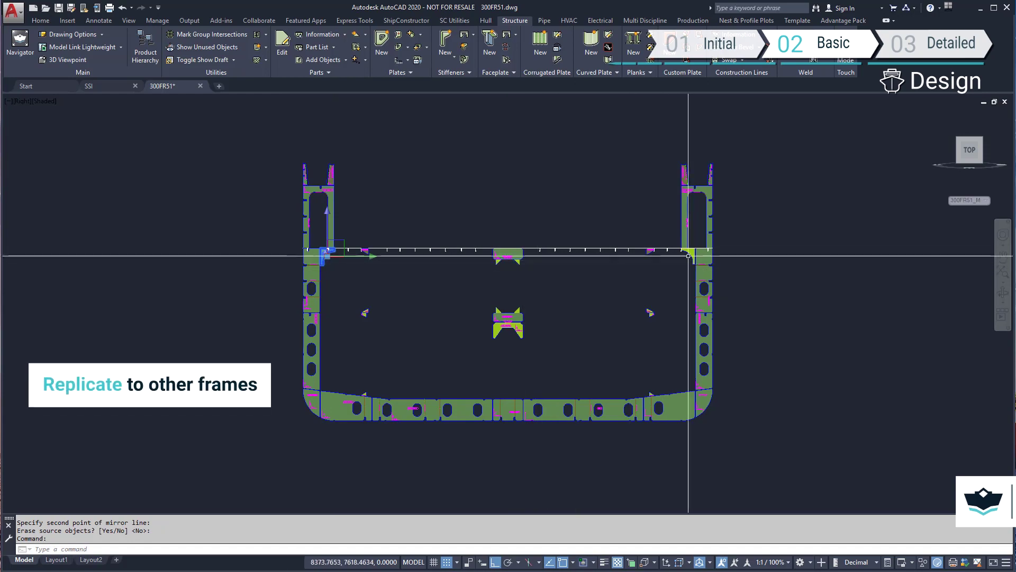
{"action": "left_click", "coordinate": [266, 35]}
{"action": "left_click", "coordinate": [246, 53]}
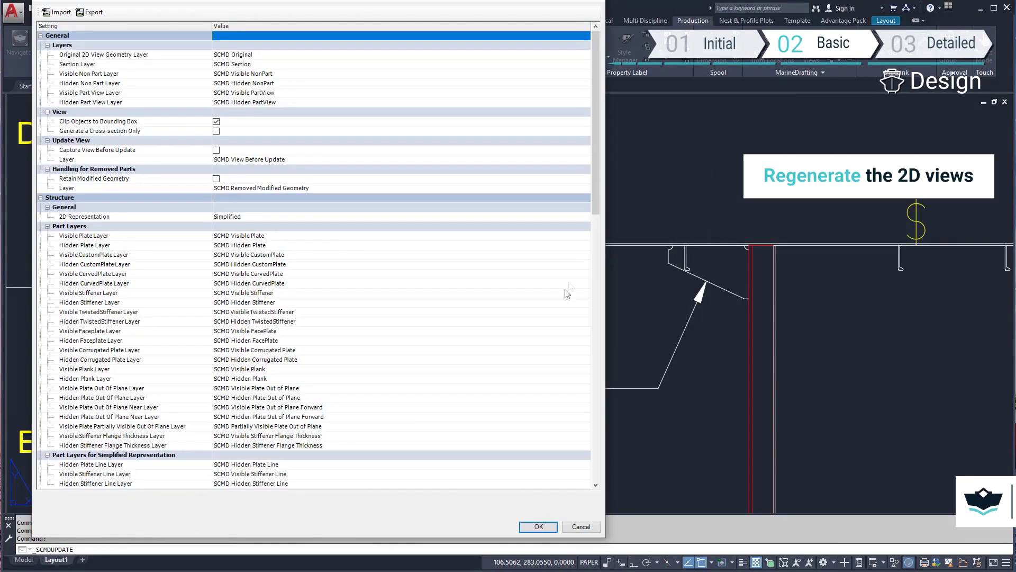
Step: Update the 2D views of the Midships Section drawing and place a STOCK property label with a leader on the curved corner bracket
{"action": "left_click", "coordinate": [541, 529]}
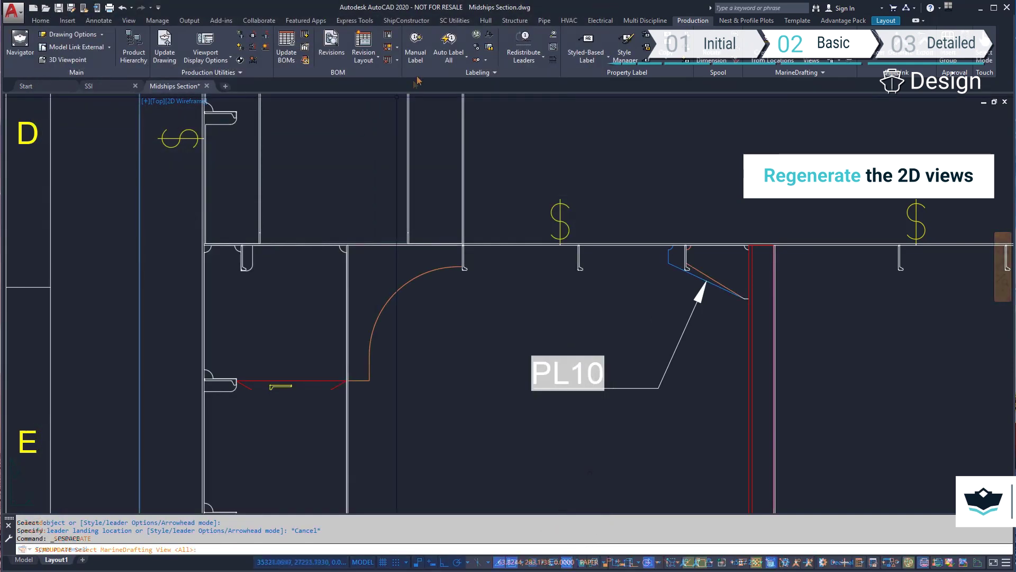
{"action": "left_click", "coordinate": [581, 45]}
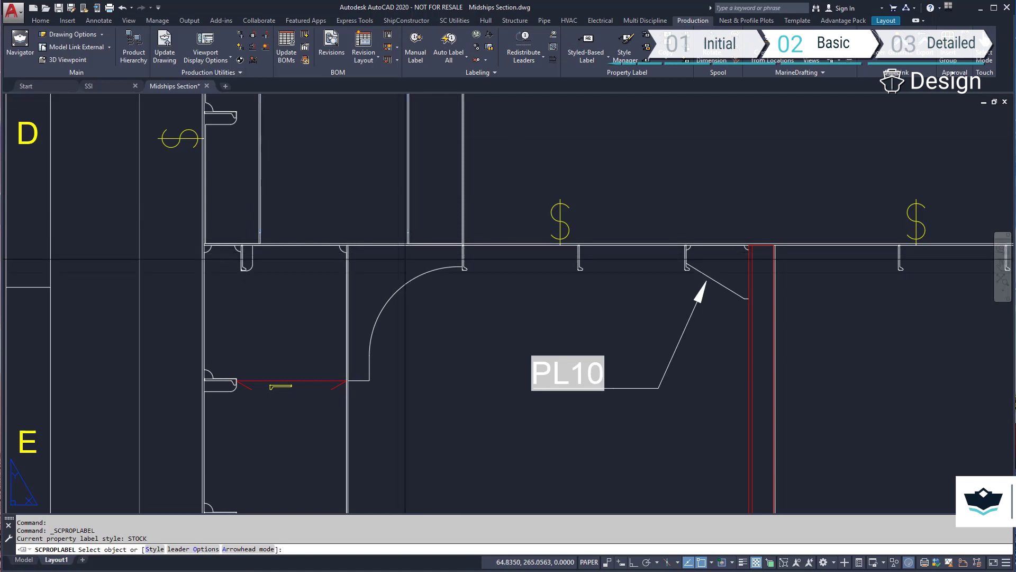
{"action": "left_click", "coordinate": [370, 380]}
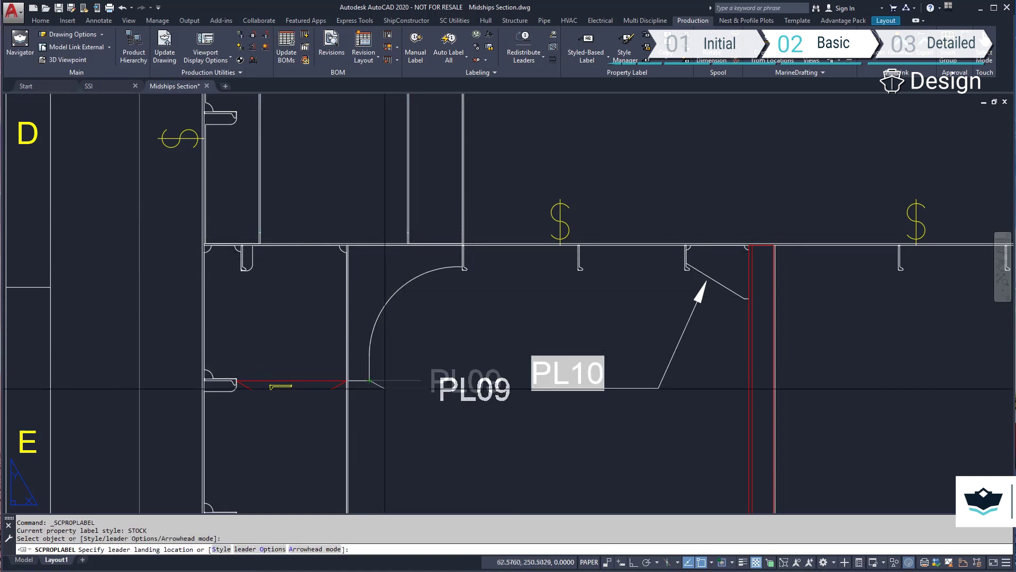
{"action": "left_click", "coordinate": [422, 426]}
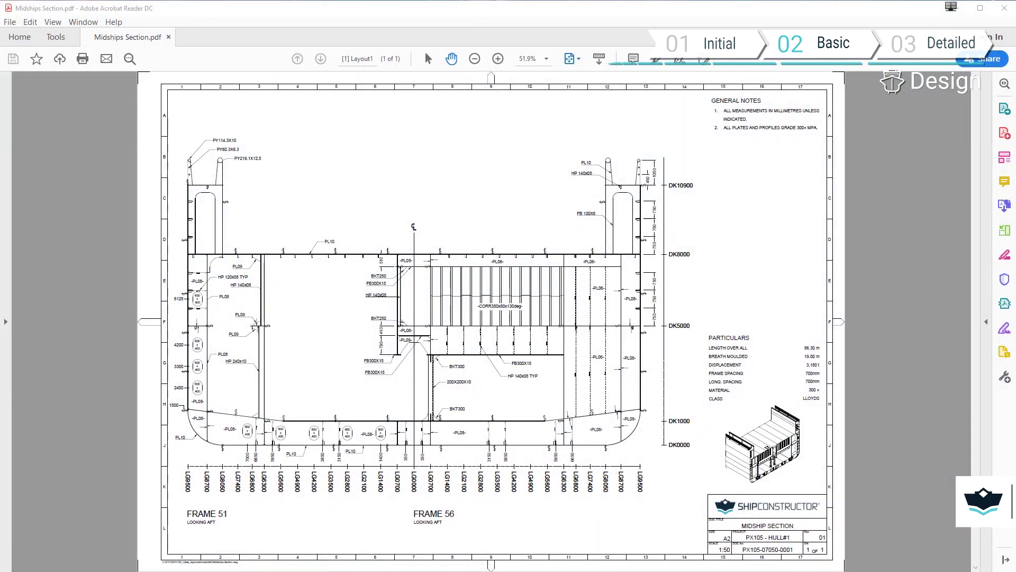
Step: Switch to Midships Section.pdf in Acrobat Reader and examine the plate labels, openings and dimensions of Frames 51 and 56 at 100%
{"action": "left_click", "coordinate": [499, 59]}
{"action": "left_click", "coordinate": [498, 59]}
{"action": "scroll", "coordinate": [312, 327], "scroll_direction": "down", "scroll_amount": 5}
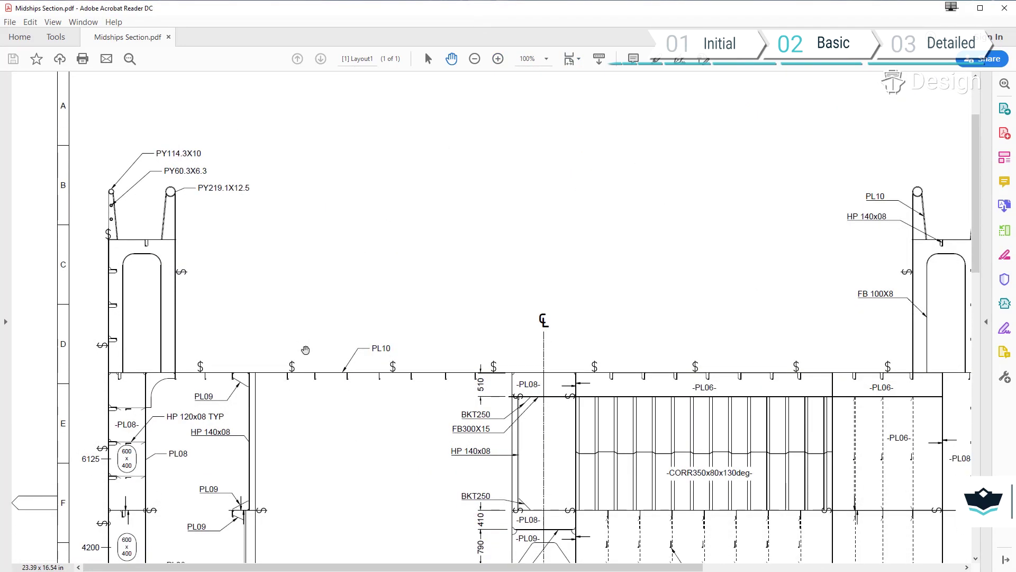
{"action": "scroll", "coordinate": [305, 350], "scroll_direction": "down", "scroll_amount": 3}
{"action": "scroll", "coordinate": [352, 498], "scroll_direction": "down", "scroll_amount": 5}
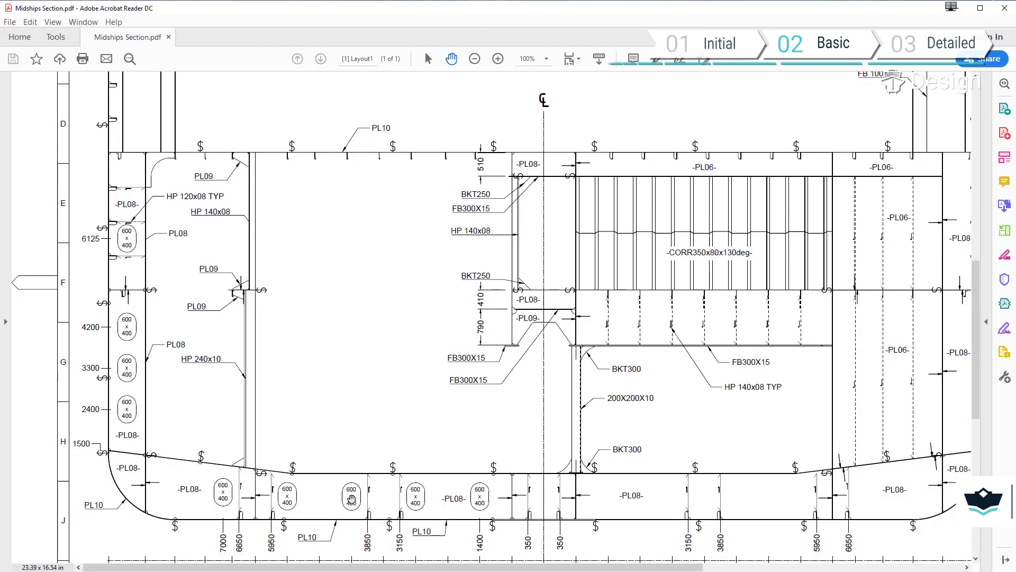
{"action": "scroll", "coordinate": [352, 498], "scroll_direction": "down", "scroll_amount": 5}
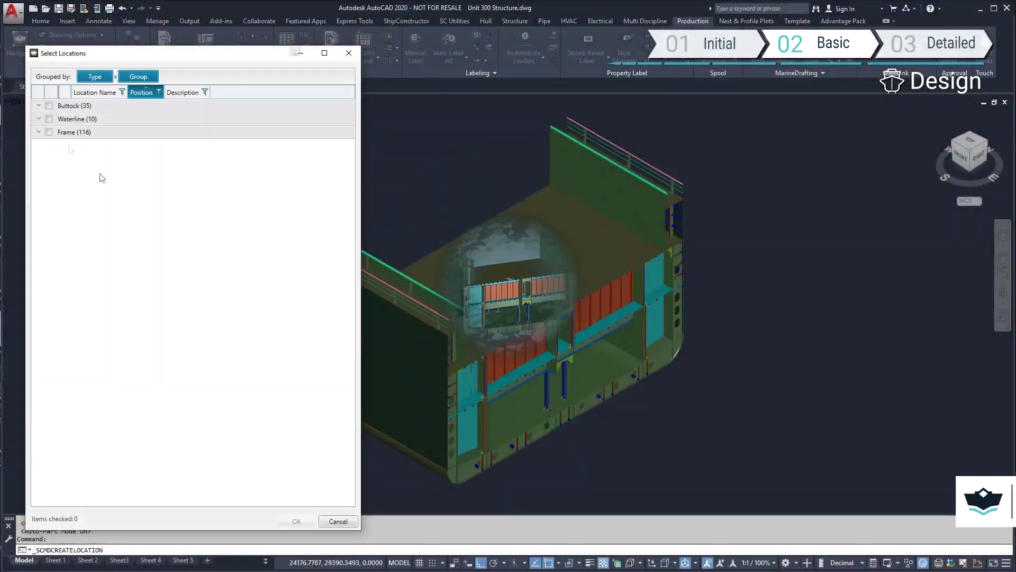
Step: Create section views in the Unit 300 Structure drawing for all DECKS locations in the Waterline group
{"action": "left_click", "coordinate": [39, 119]}
{"action": "left_click", "coordinate": [62, 132]}
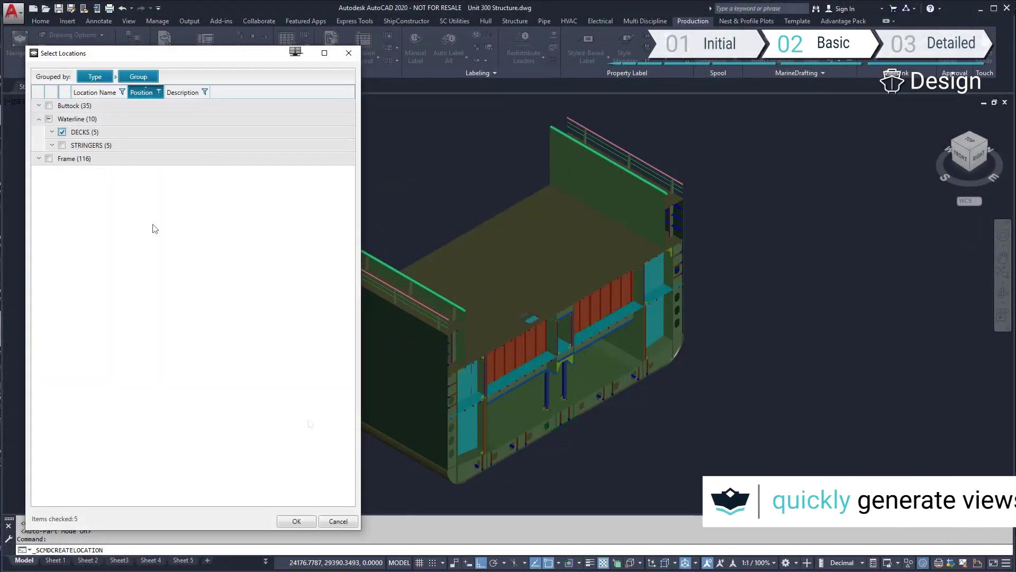
{"action": "left_click", "coordinate": [297, 521]}
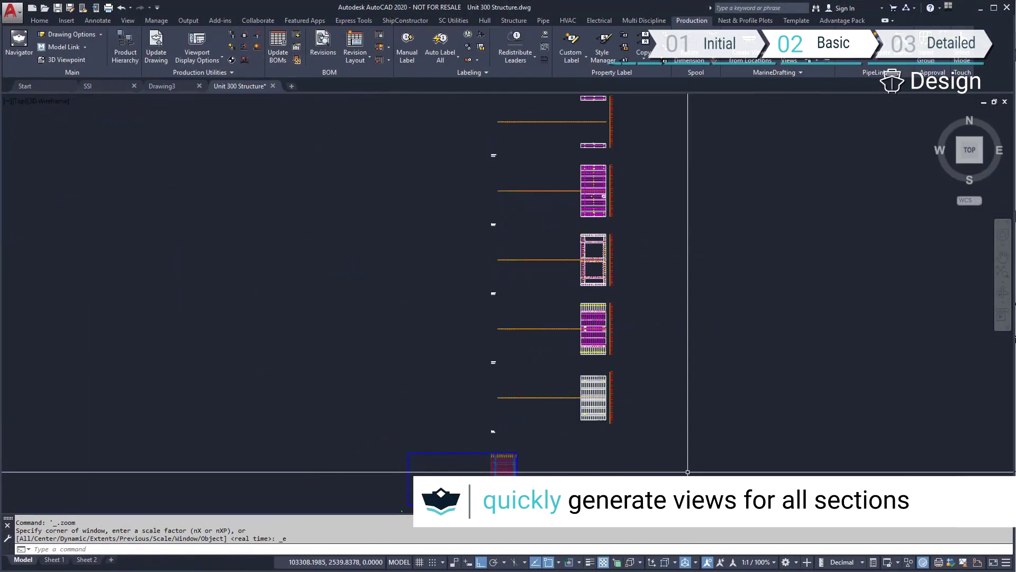
Step: Examine the generated deck, longitudinal and frame section views in the Unit 300 Structure model space
{"action": "type", "text": "w"}
{"action": "key", "text": "Return"}
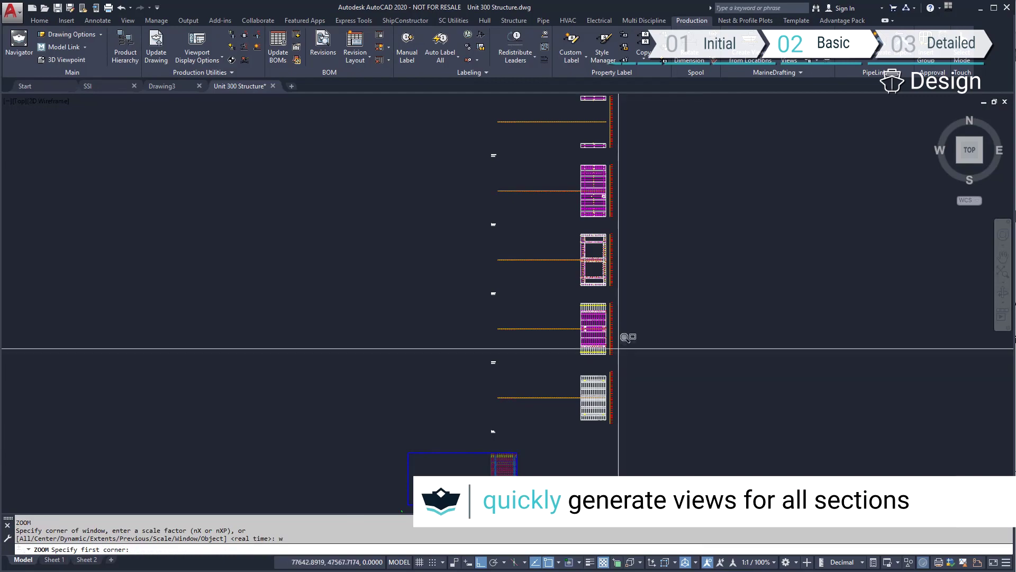
{"action": "left_click", "coordinate": [619, 338]}
{"action": "left_click", "coordinate": [575, 313]}
{"action": "middle_click_drag", "start_coordinate": [556, 148], "coordinate": [558, 522]}
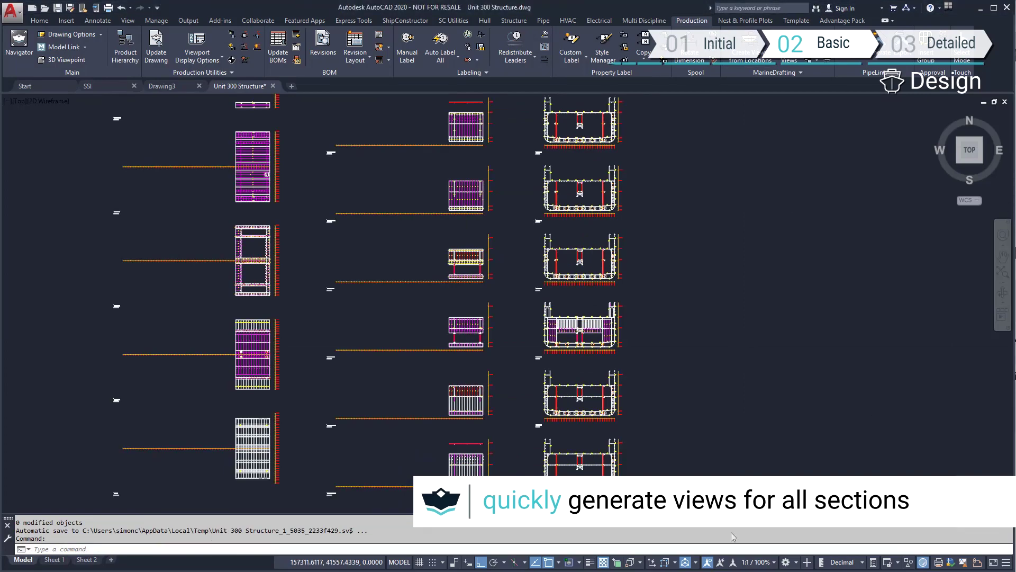
{"action": "scroll", "coordinate": [476, 404], "scroll_direction": "up", "scroll_amount": 4}
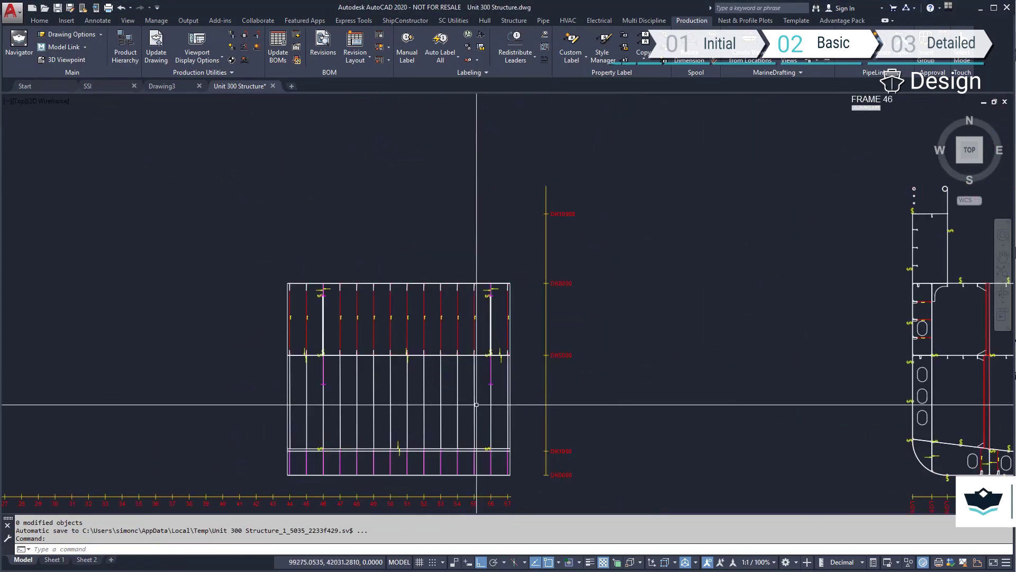
{"action": "scroll", "coordinate": [477, 405], "scroll_direction": "down", "scroll_amount": 1}
{"action": "middle_click_drag", "start_coordinate": [668, 386], "coordinate": [282, 371]}
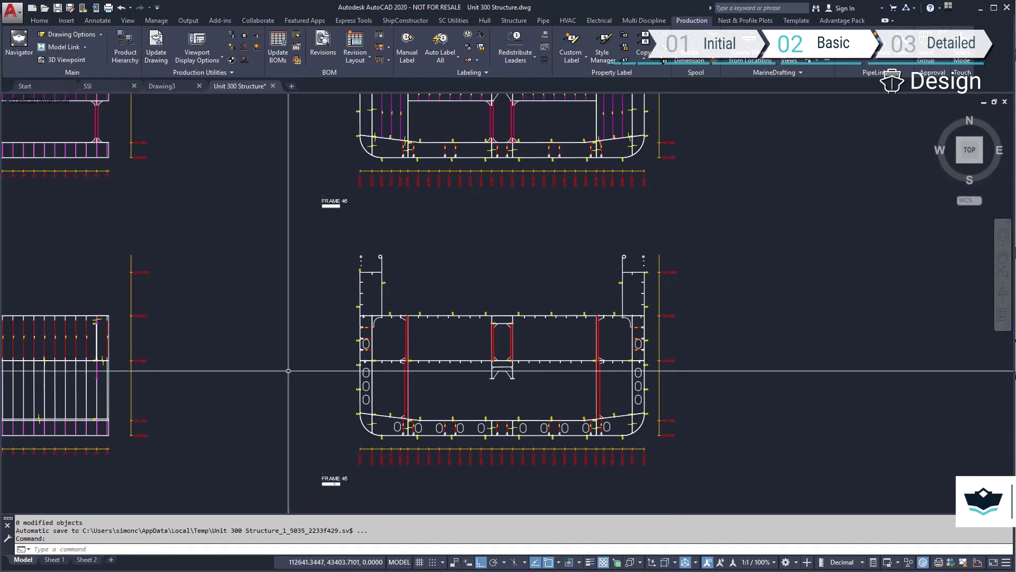
{"action": "mouse_move", "coordinate": [357, 144]}
{"action": "middle_mouse_down"}
{"action": "mouse_move", "coordinate": [368, 239]}
{"action": "mouse_move", "coordinate": [394, 265]}
{"action": "middle_mouse_up"}
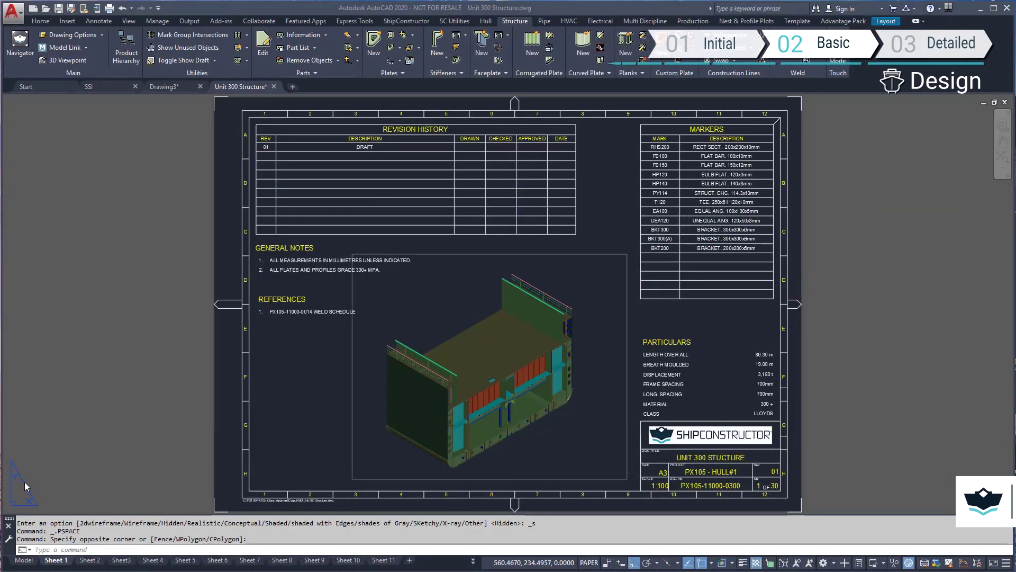
Step: View Sheet 4 and Sheet 16 of the Unit 300 Structure drawing
{"action": "left_click", "coordinate": [153, 560]}
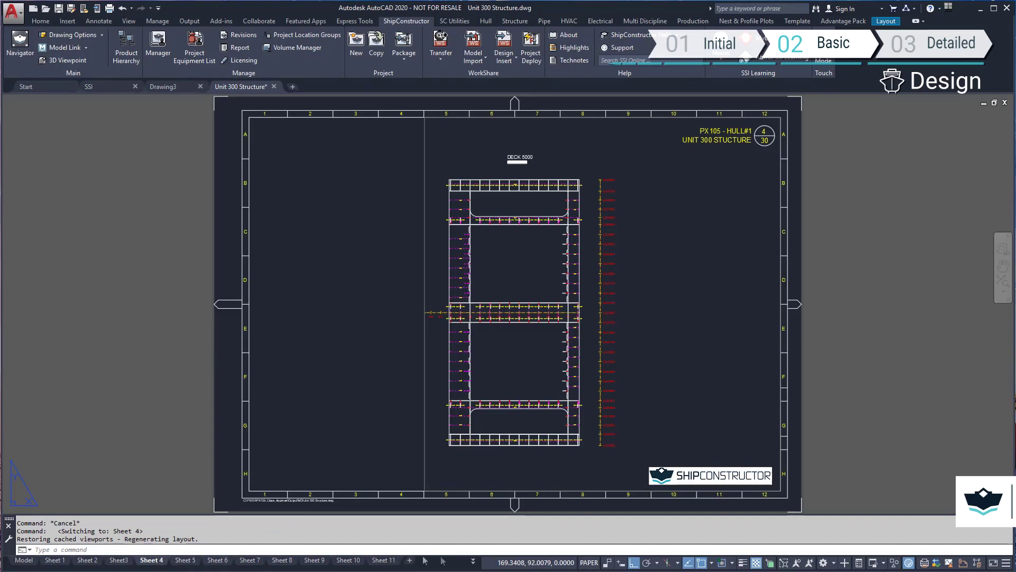
{"action": "left_click", "coordinate": [473, 561]}
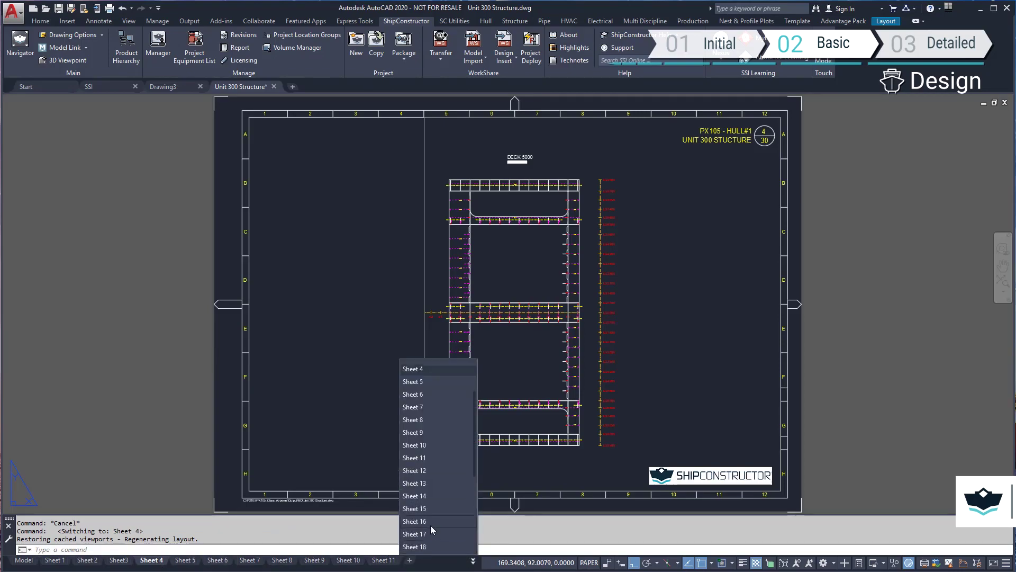
{"action": "left_click", "coordinate": [430, 524]}
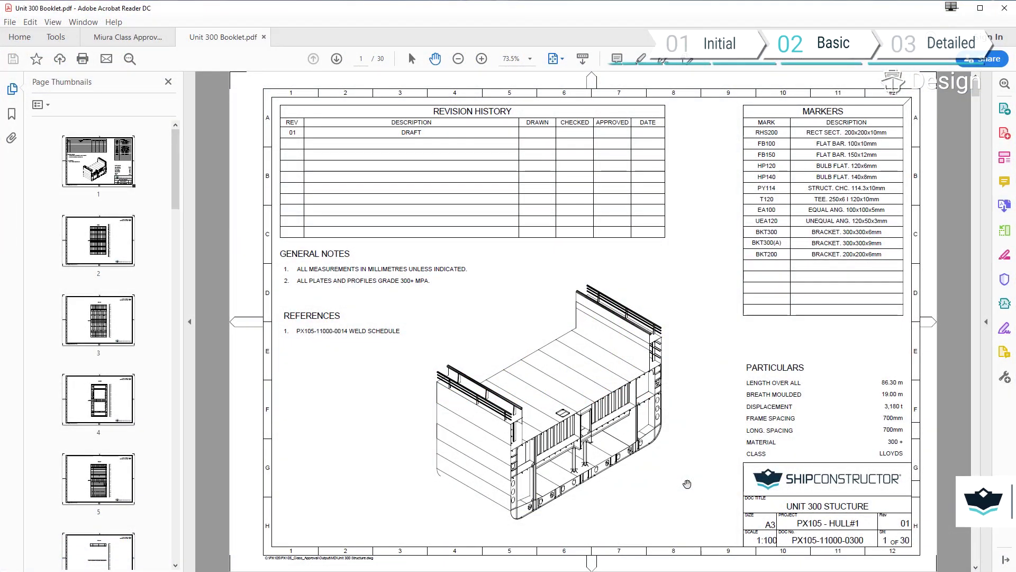
Step: Switch to Unit 300 Booklet.pdf in Acrobat Reader and review its deck, longitudinal section and frame sheets
{"action": "scroll", "coordinate": [687, 484], "scroll_direction": "down", "scroll_amount": 3}
{"action": "scroll", "coordinate": [687, 484], "scroll_direction": "down", "scroll_amount": 3}
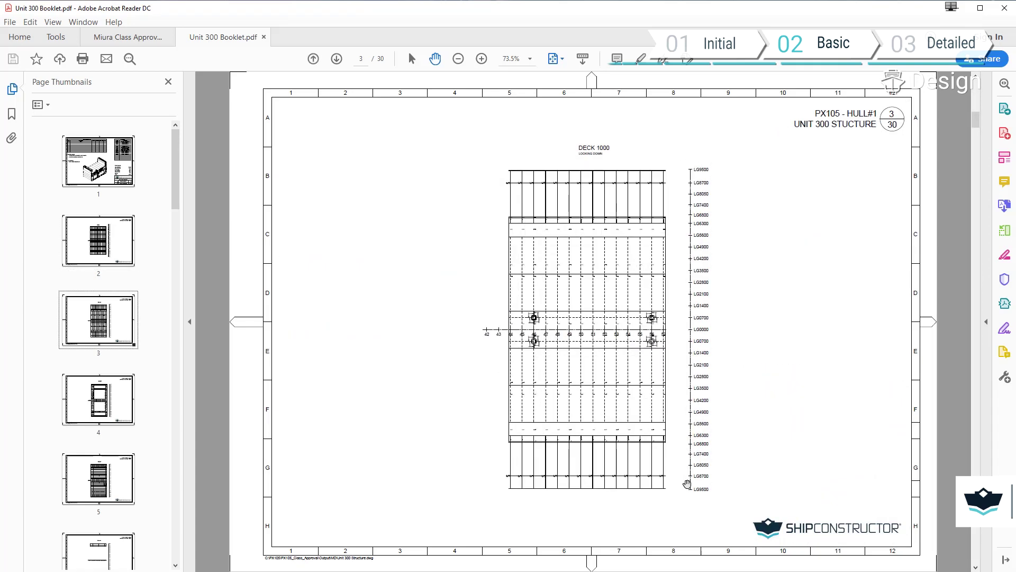
{"action": "scroll", "coordinate": [687, 483], "scroll_direction": "down", "scroll_amount": 3}
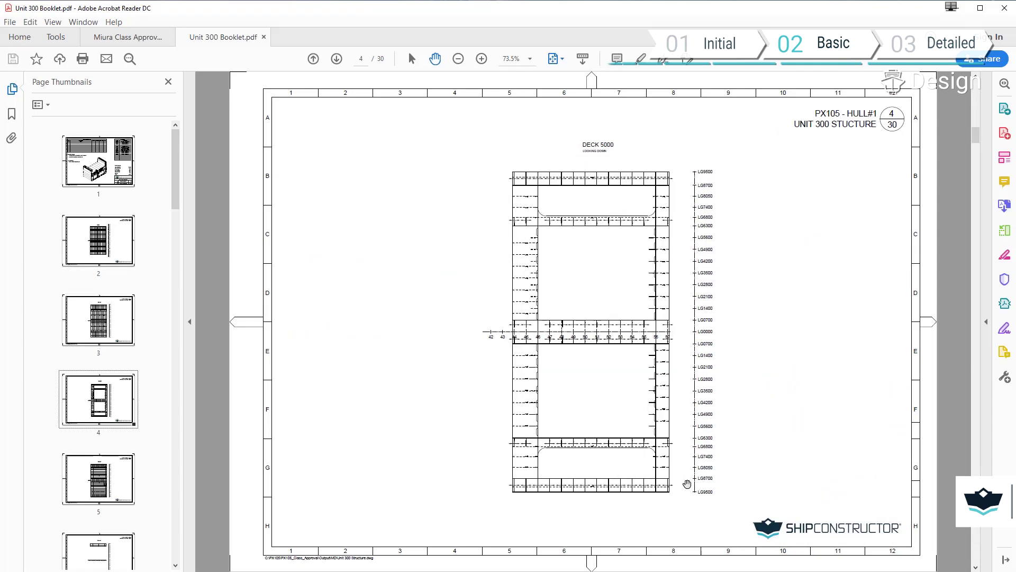
{"action": "scroll", "coordinate": [687, 483], "scroll_direction": "down", "scroll_amount": 3}
{"action": "scroll", "coordinate": [687, 484], "scroll_direction": "down", "scroll_amount": 3}
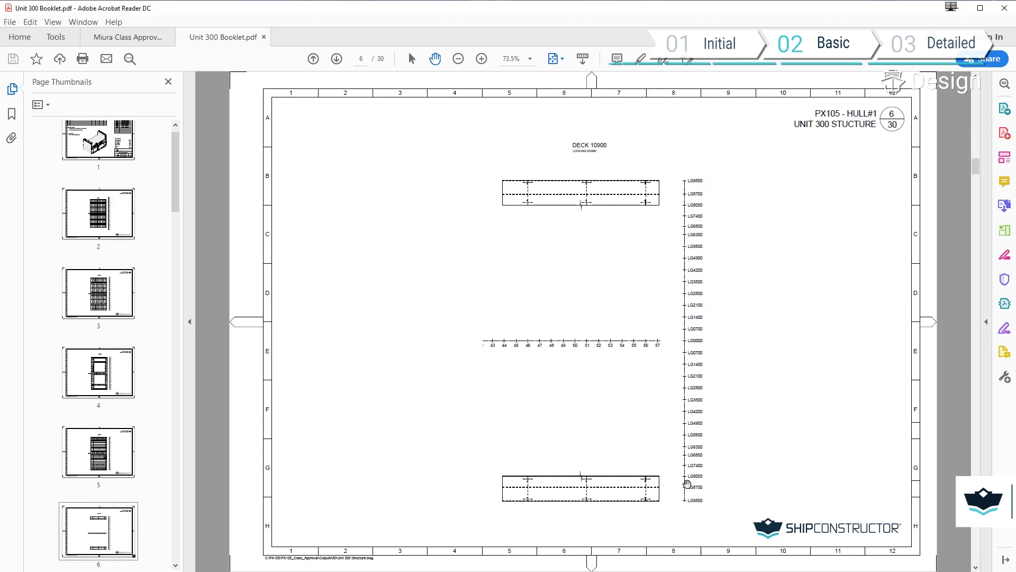
{"action": "scroll", "coordinate": [687, 484], "scroll_direction": "down", "scroll_amount": 3}
{"action": "scroll", "coordinate": [687, 484], "scroll_direction": "down", "scroll_amount": 3}
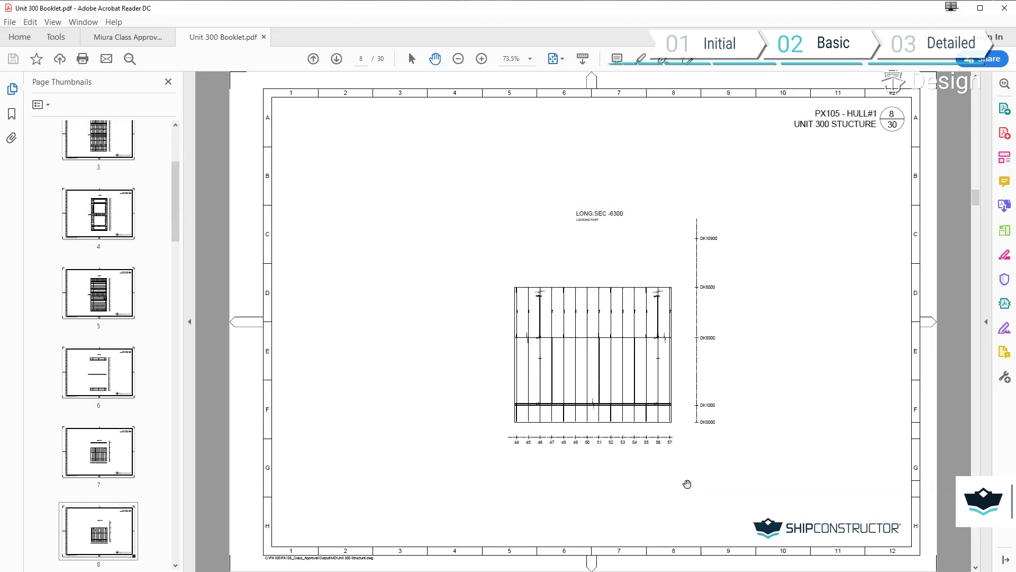
{"action": "scroll", "coordinate": [687, 483], "scroll_direction": "down", "scroll_amount": 3}
{"action": "scroll", "coordinate": [687, 483], "scroll_direction": "down", "scroll_amount": 3}
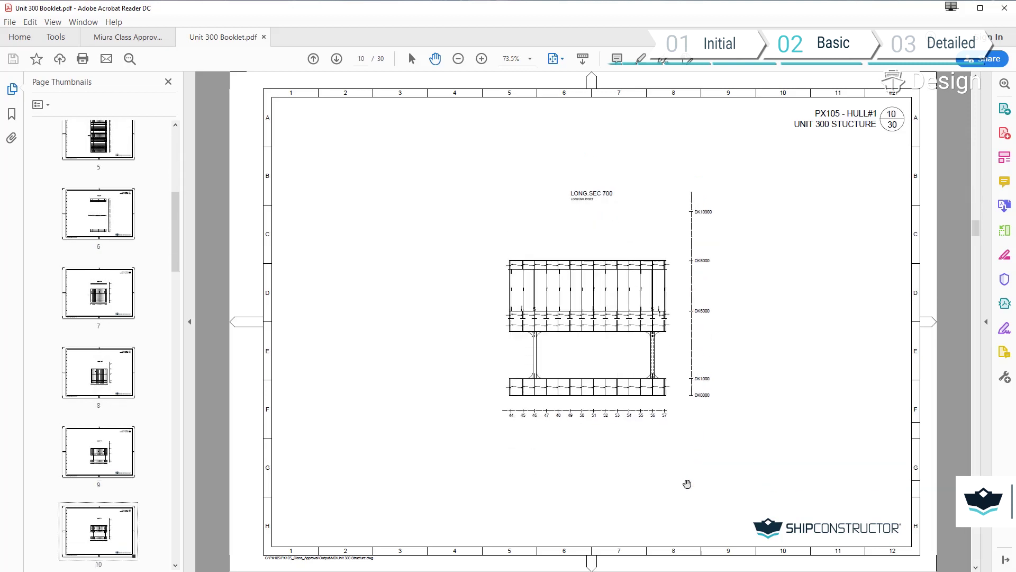
{"action": "scroll", "coordinate": [687, 484], "scroll_direction": "down", "scroll_amount": 3}
{"action": "scroll", "coordinate": [687, 484], "scroll_direction": "down", "scroll_amount": 3}
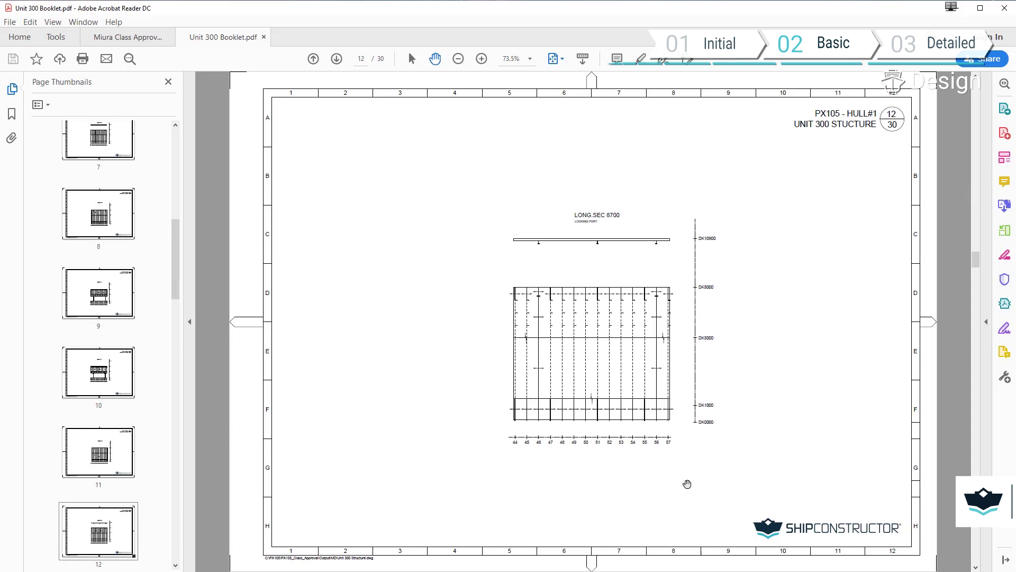
{"action": "scroll", "coordinate": [687, 484], "scroll_direction": "down", "scroll_amount": 3}
{"action": "scroll", "coordinate": [687, 484], "scroll_direction": "down", "scroll_amount": 3}
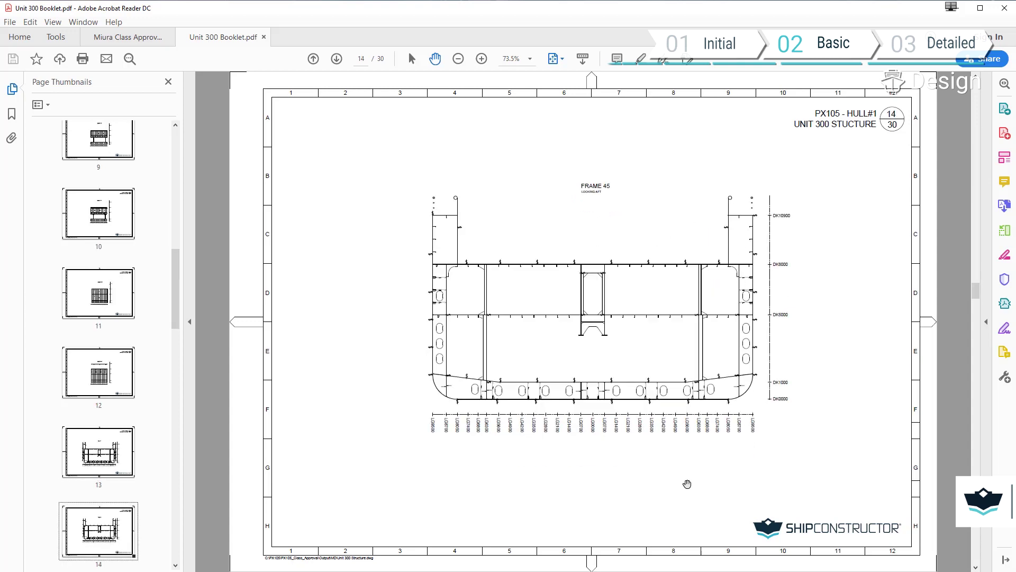
{"action": "scroll", "coordinate": [687, 484], "scroll_direction": "down", "scroll_amount": 9}
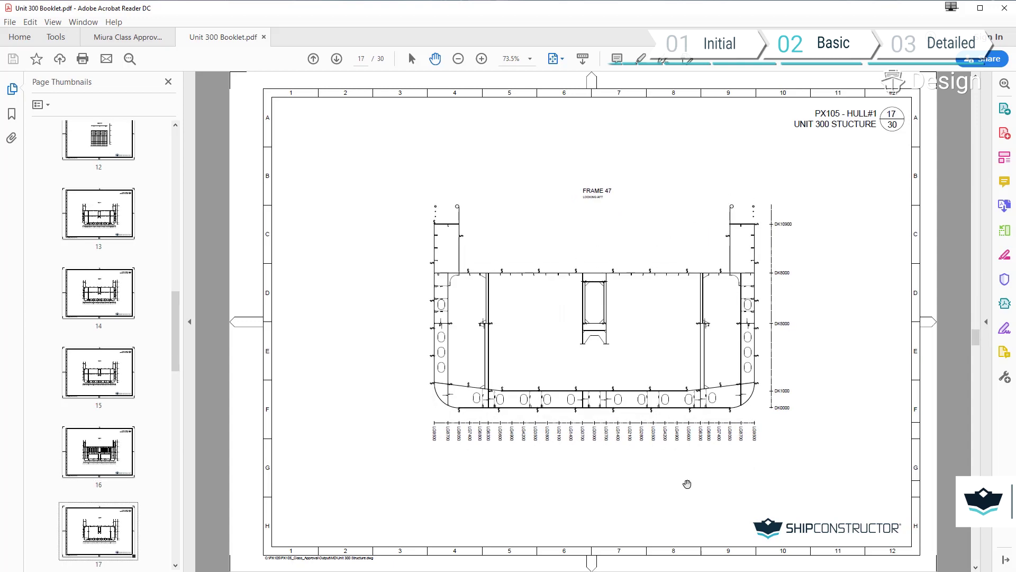
{"action": "scroll", "coordinate": [687, 484], "scroll_direction": "down", "scroll_amount": 6}
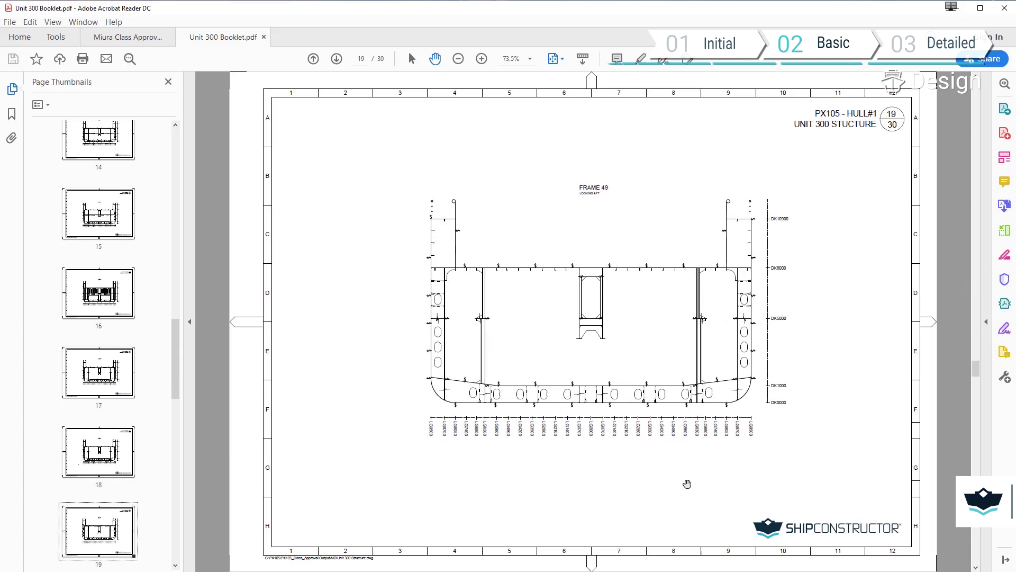
{"action": "scroll", "coordinate": [687, 484], "scroll_direction": "down", "scroll_amount": 9}
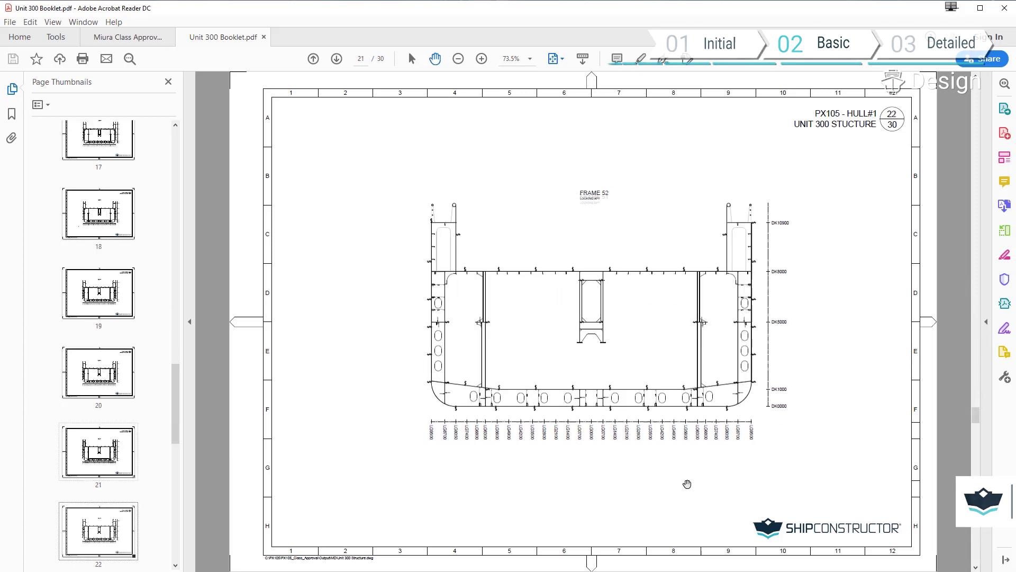
{"action": "scroll", "coordinate": [687, 484], "scroll_direction": "down", "scroll_amount": 3}
{"action": "scroll", "coordinate": [687, 484], "scroll_direction": "down", "scroll_amount": 3}
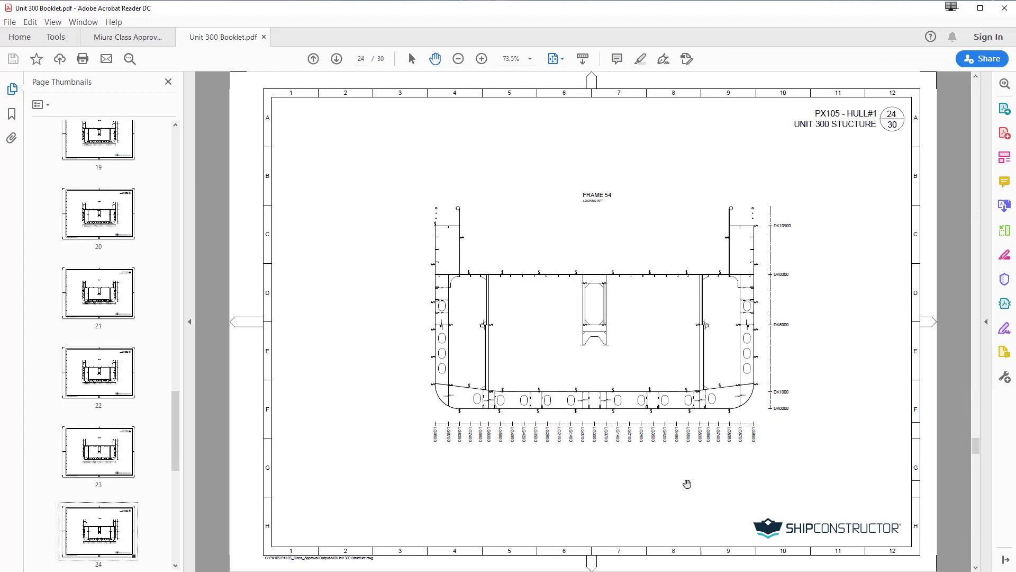
{"action": "scroll", "coordinate": [687, 484], "scroll_direction": "down", "scroll_amount": 6}
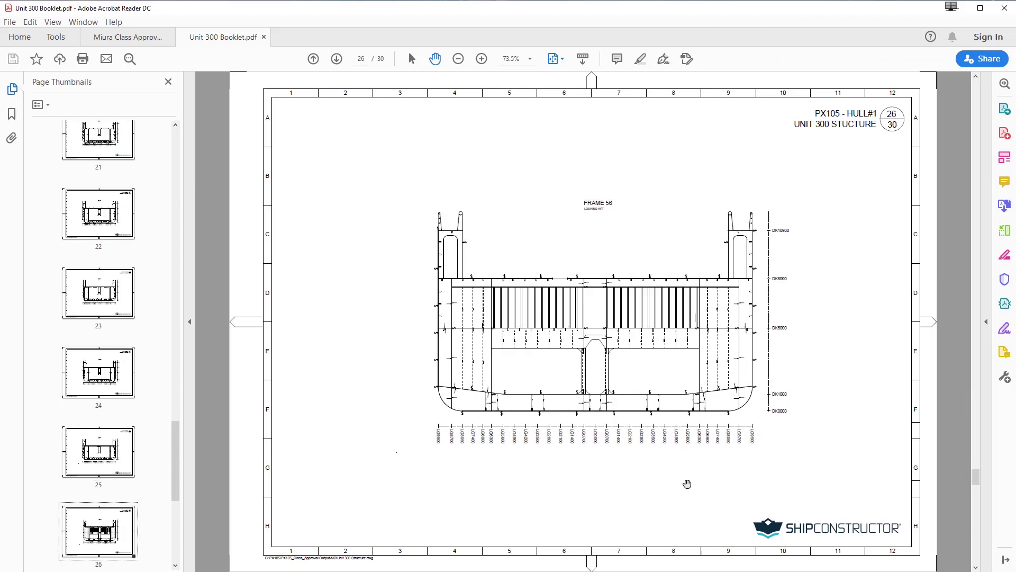